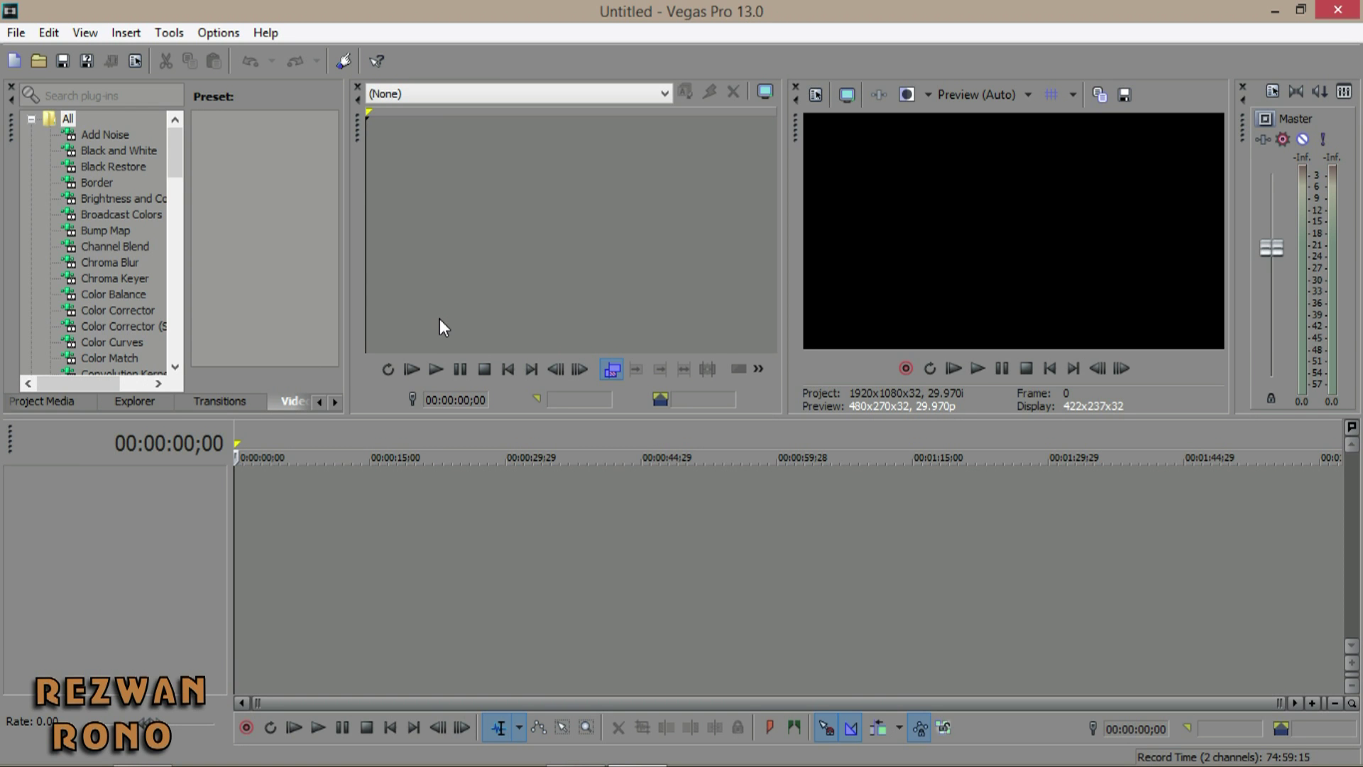
# - Open the Part 1 video file from the File > Open dialog
pyautogui.click(21, 32)
pyautogui.click(32, 74)
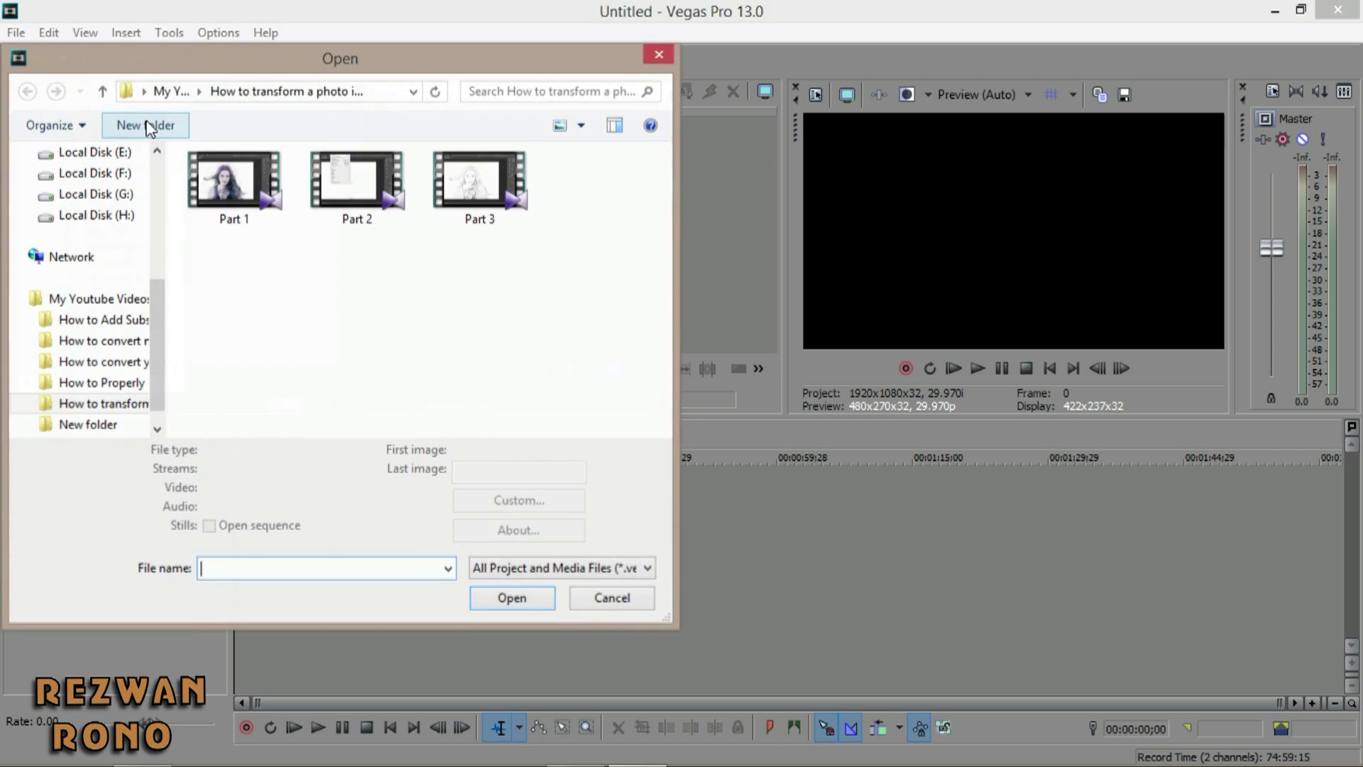
pyautogui.click(256, 193)
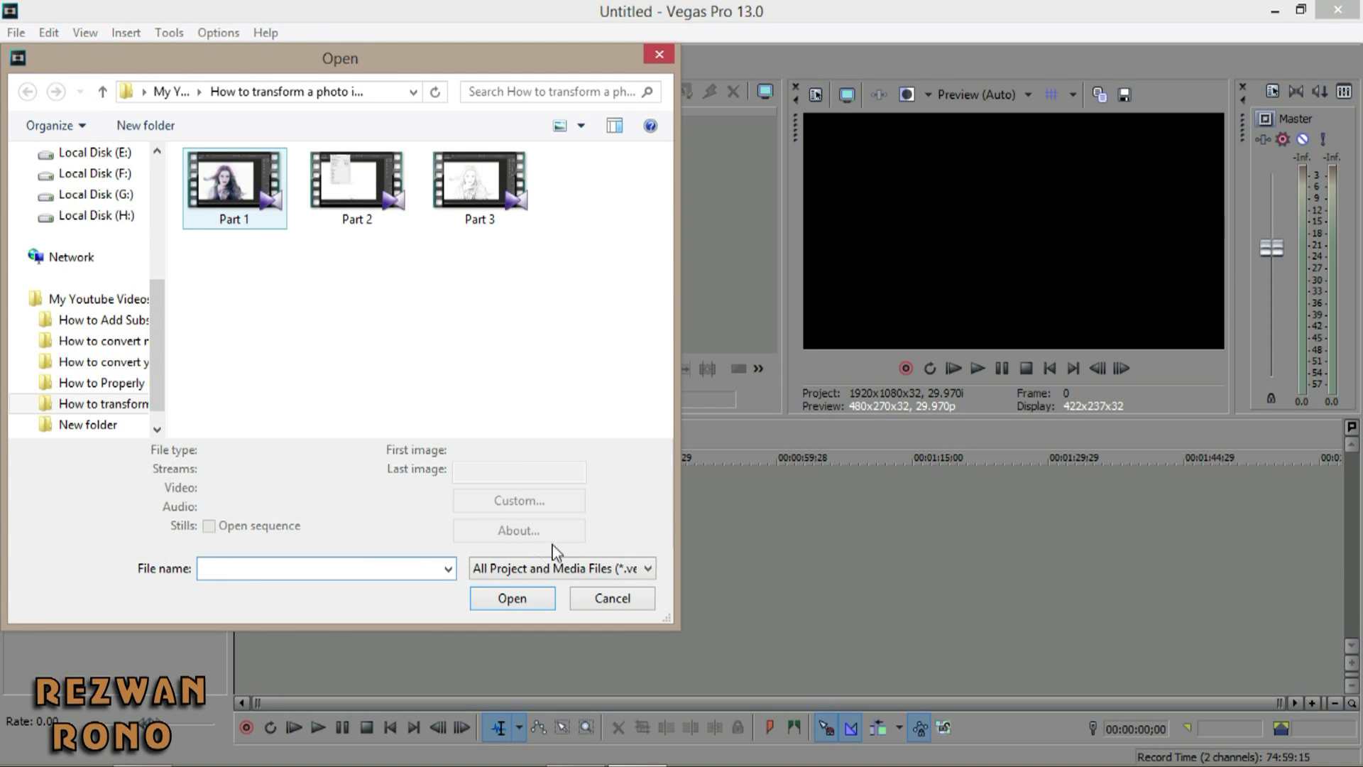
pyautogui.click(508, 599)
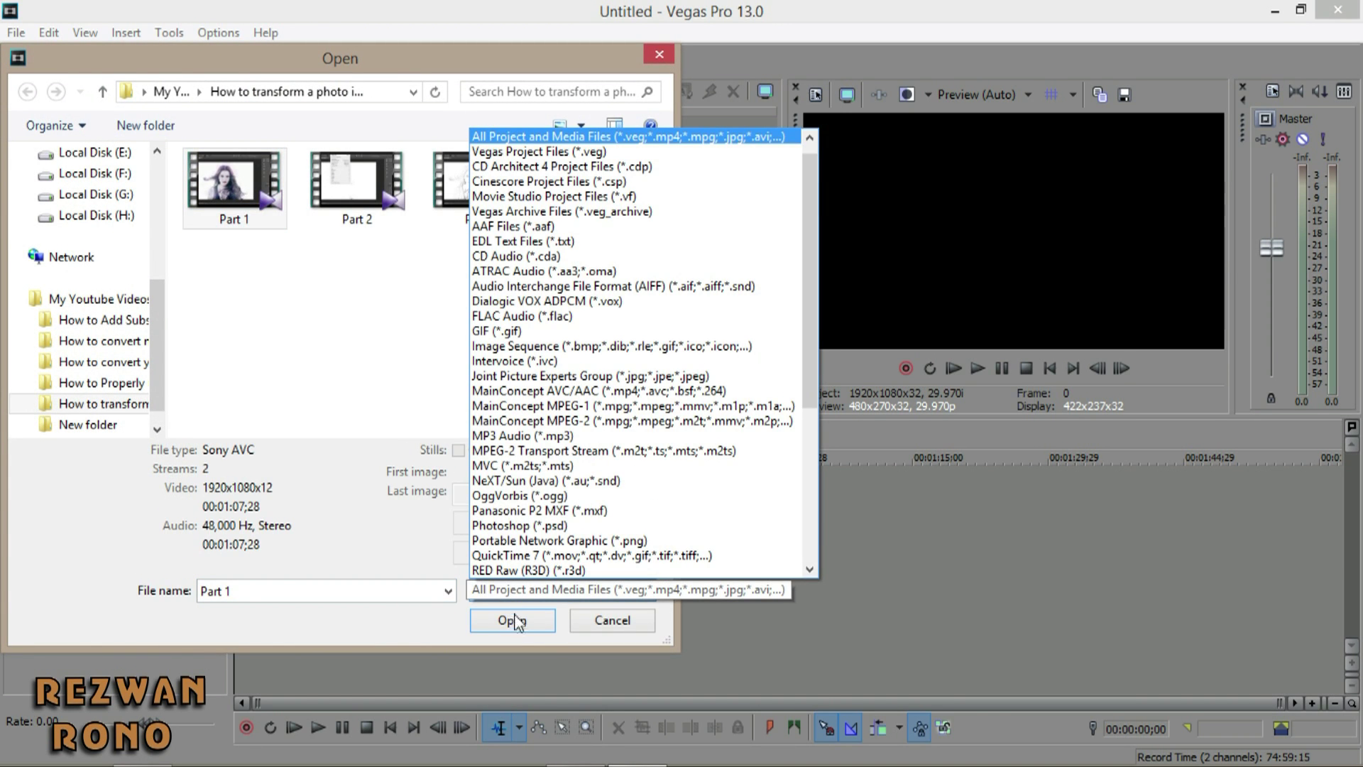
pyautogui.click(516, 623)
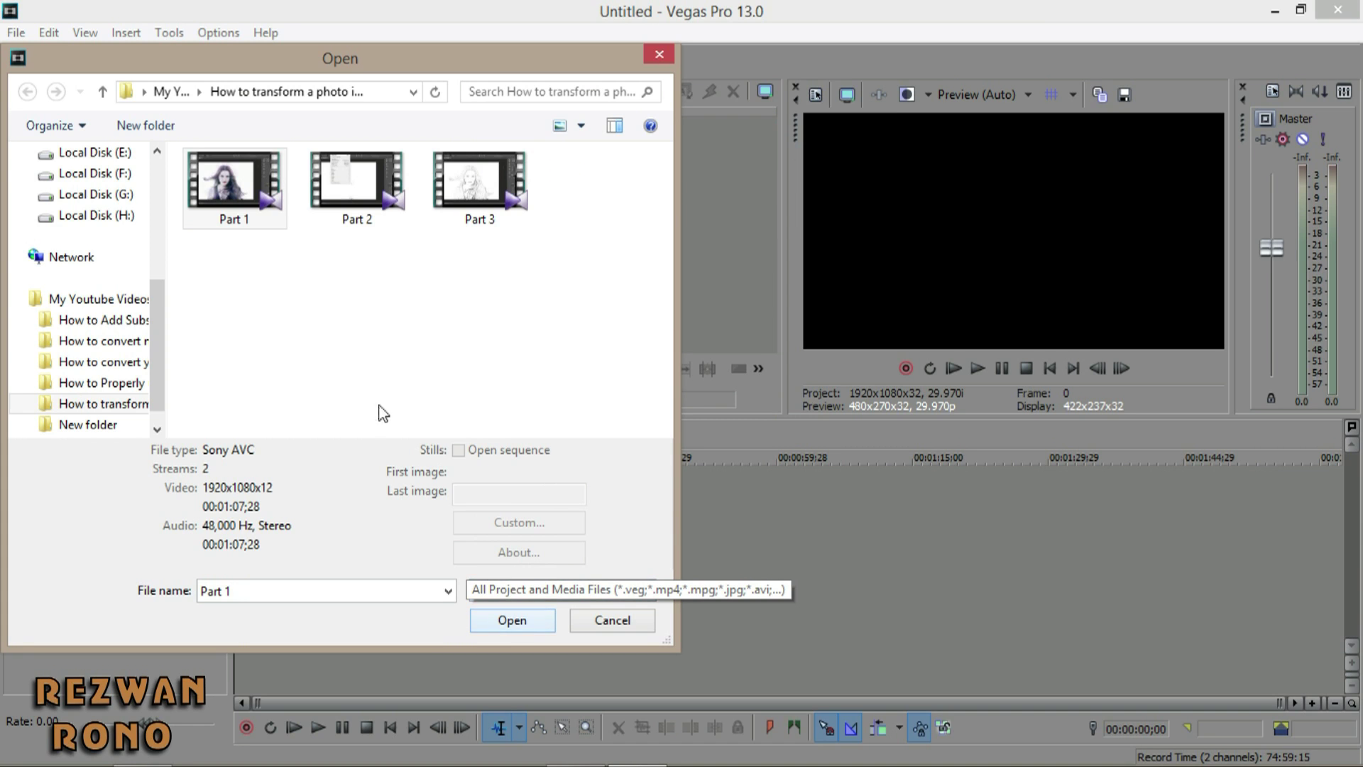
pyautogui.click(501, 622)
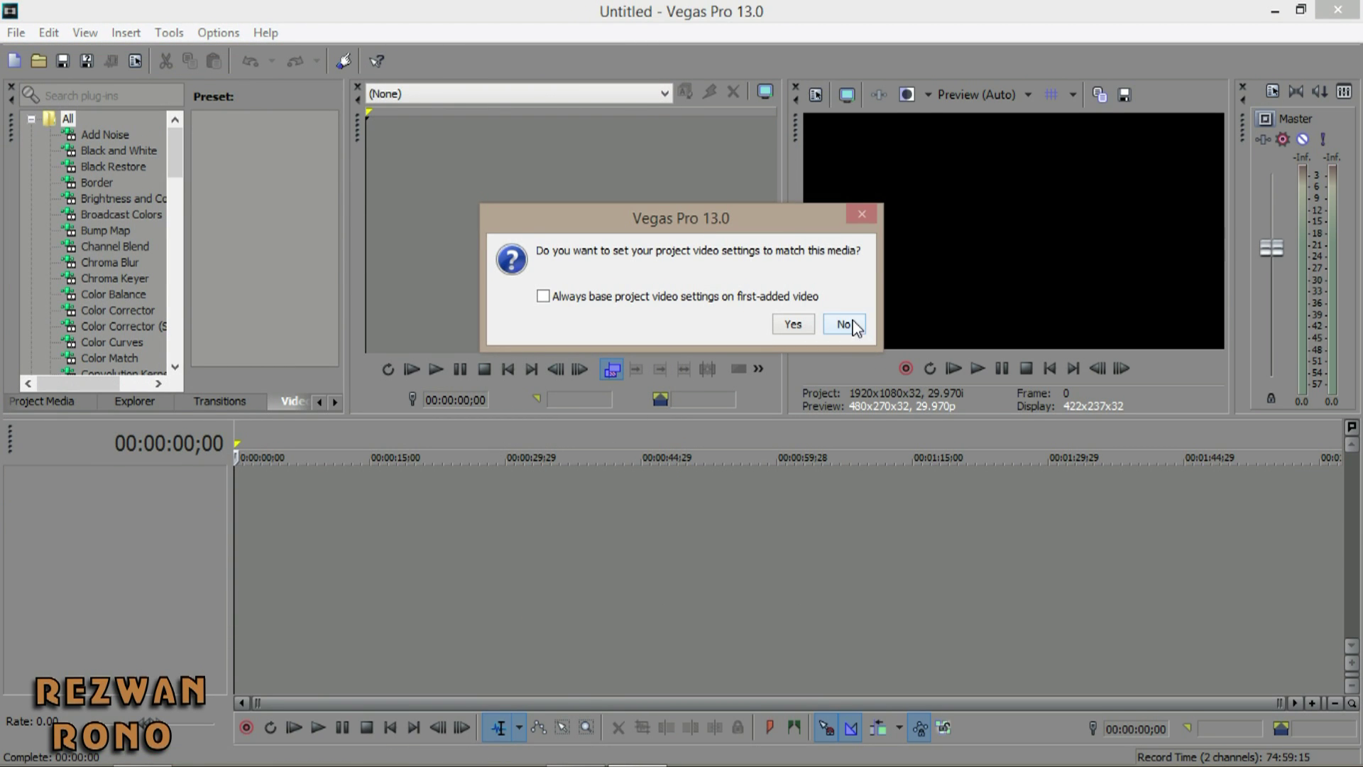
# - Answer No to matching project video settings, placing Part 1's video and audio on the timeline
pyautogui.click(843, 324)
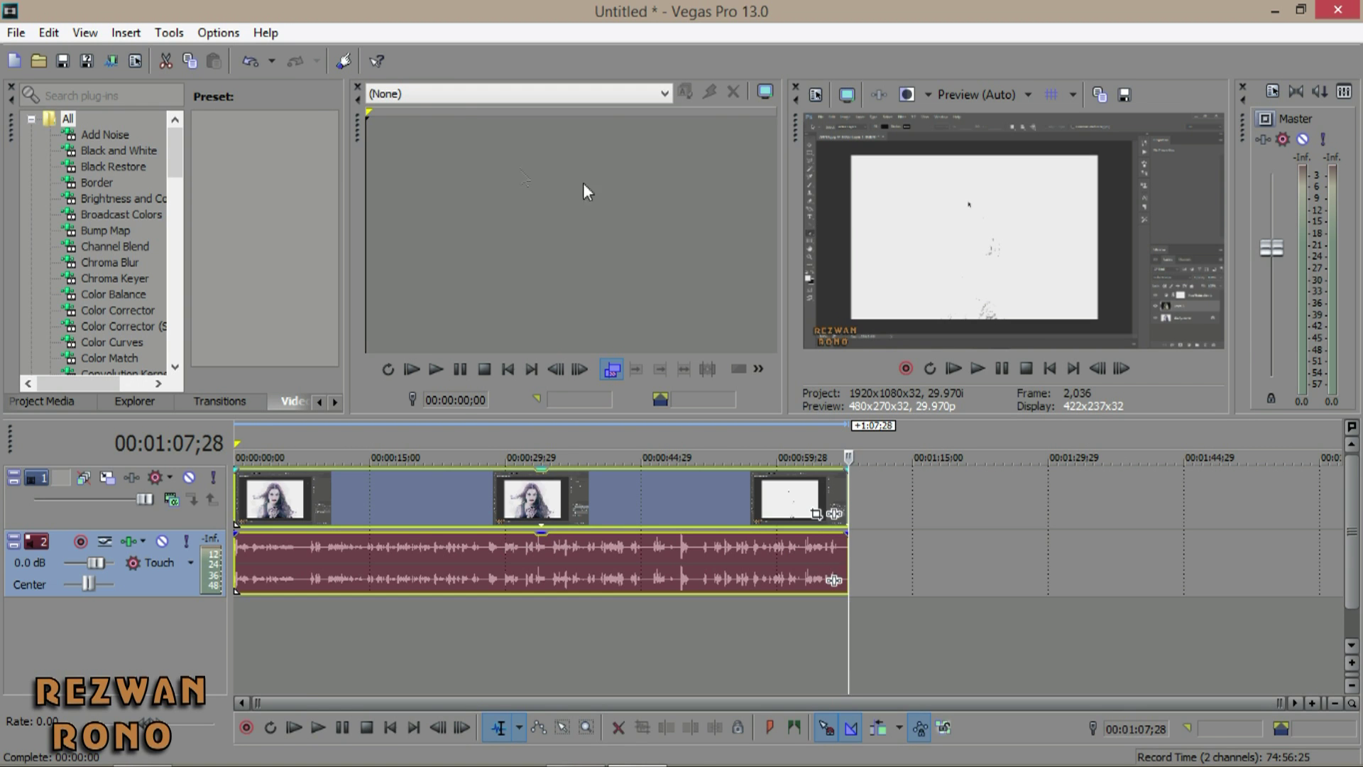
# - In Preferences > Audio, set the preferred audio editor to C:\Program Files (x86)\Audacity\audacity.exe
pyautogui.click(234, 33)
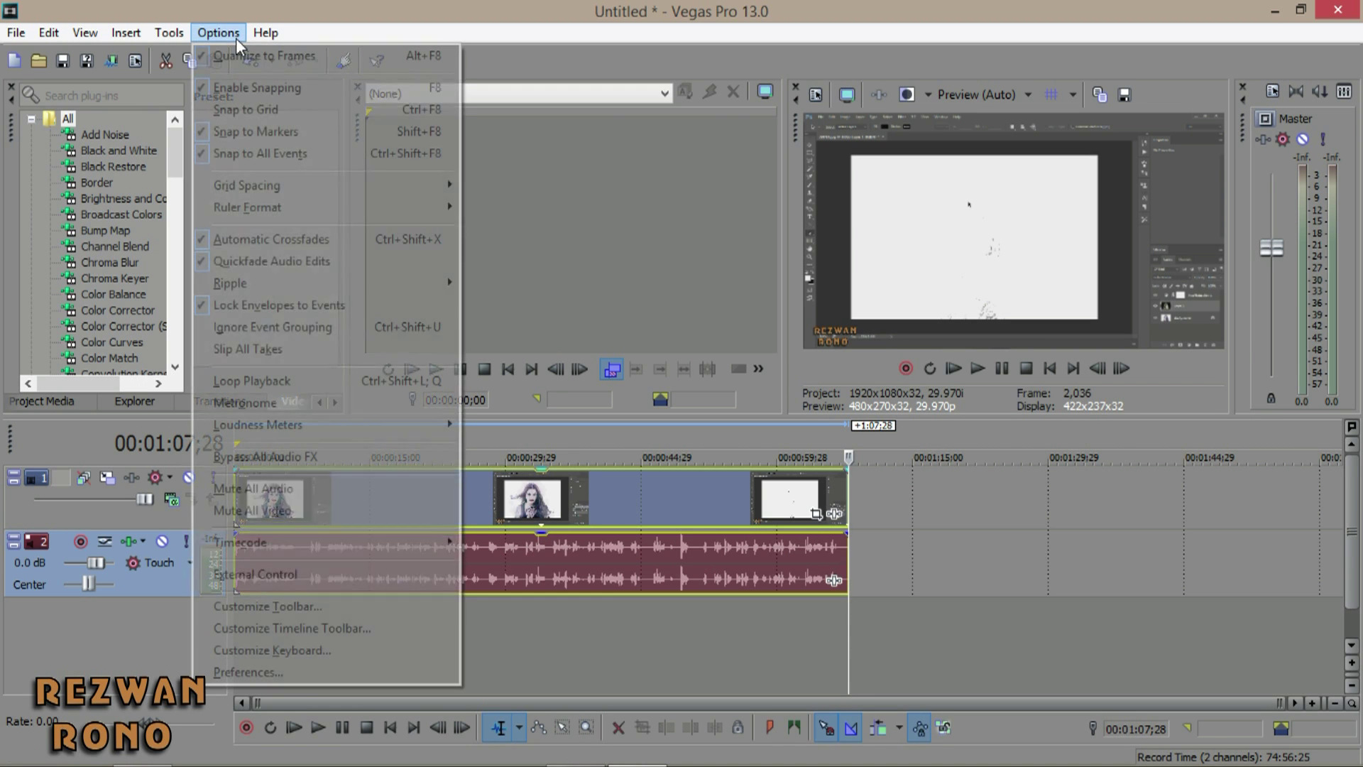
pyautogui.click(266, 671)
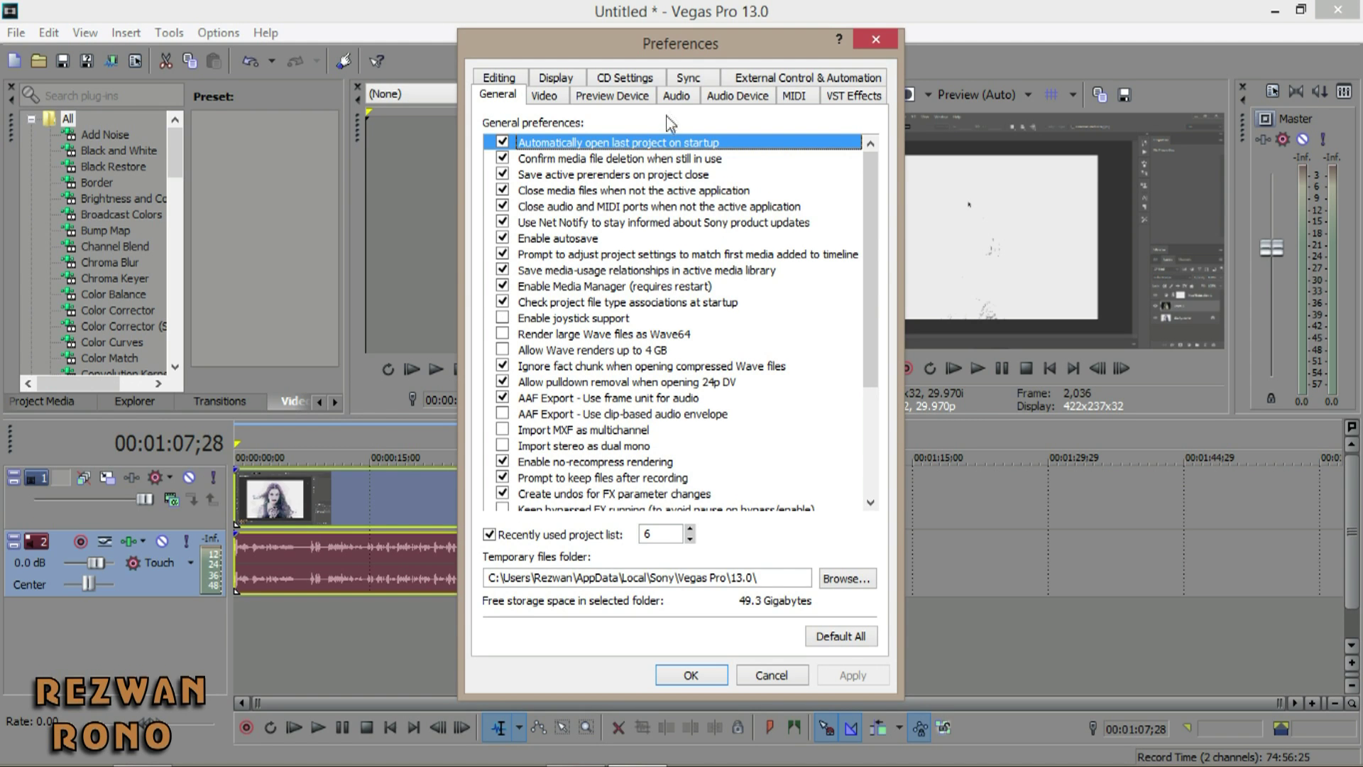
pyautogui.click(686, 99)
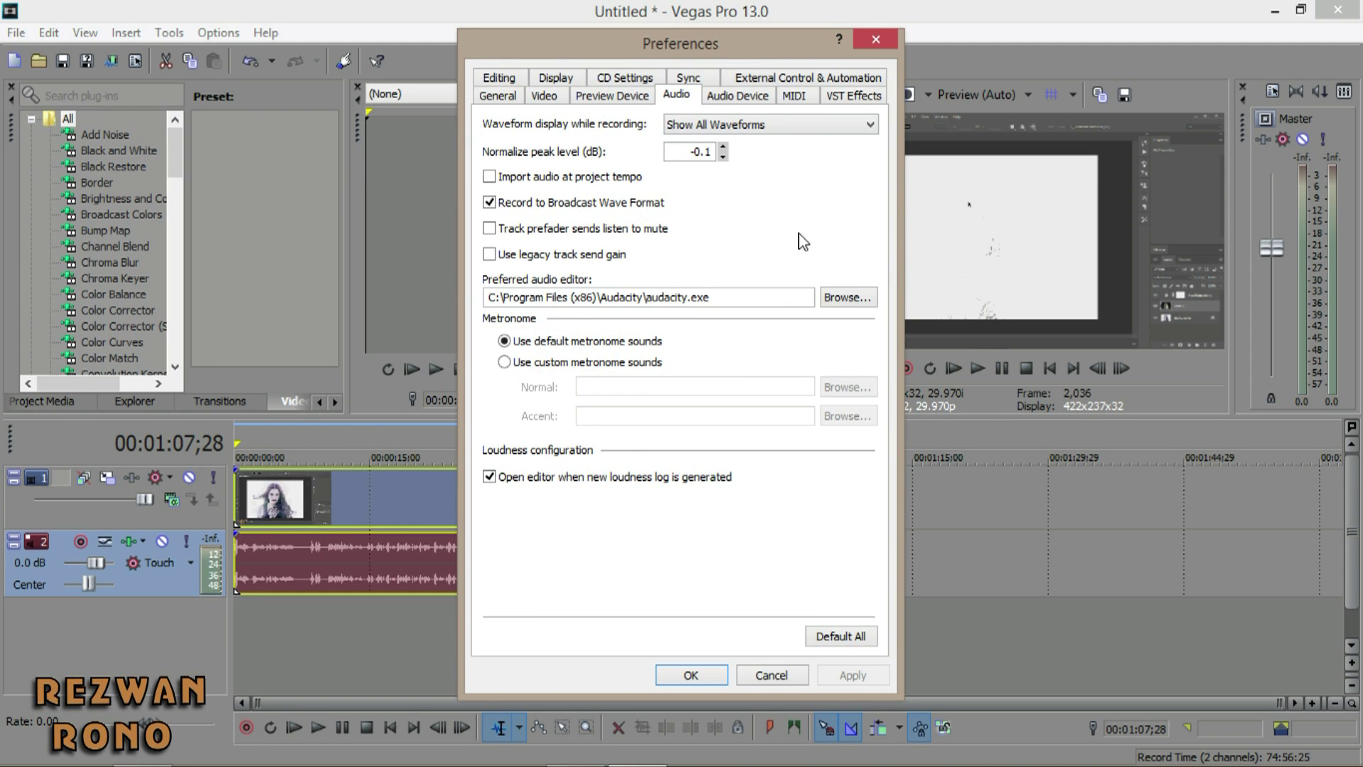
pyautogui.click(859, 299)
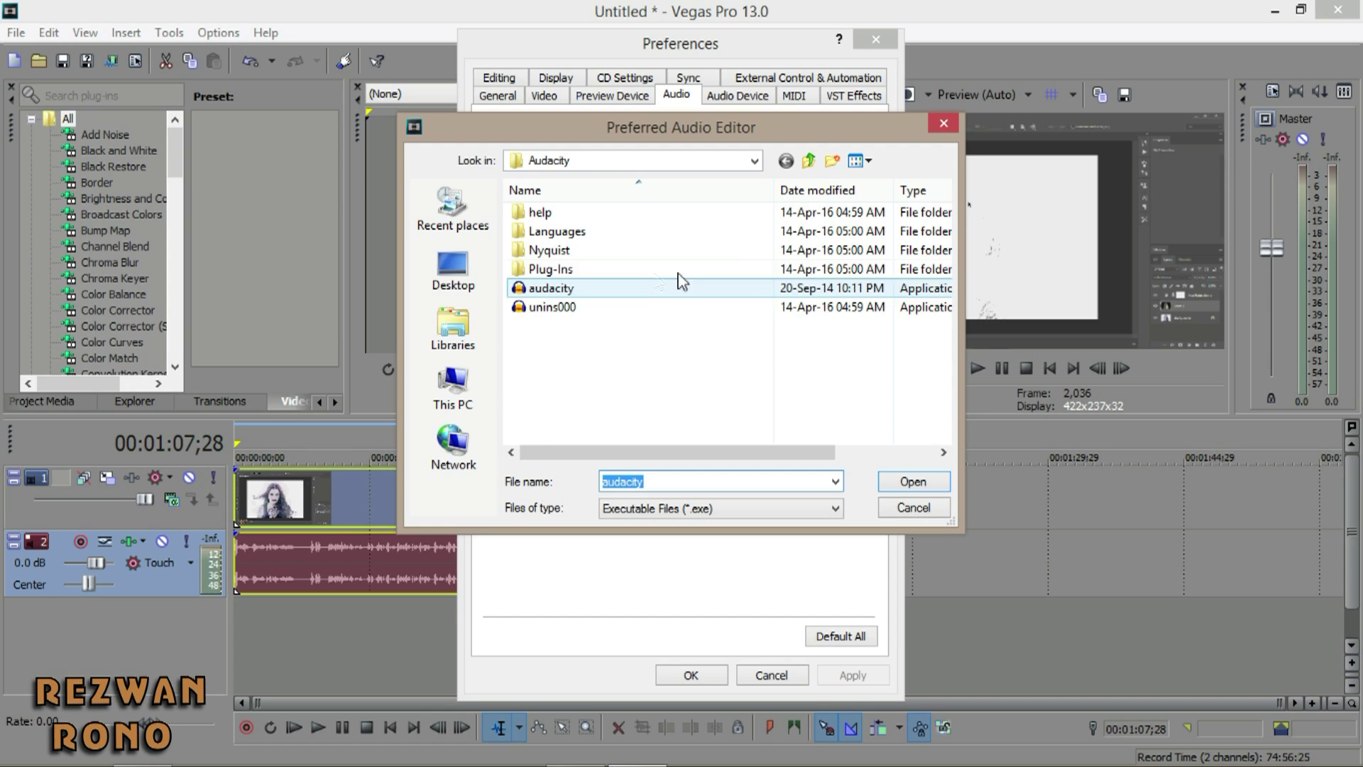
pyautogui.click(622, 286)
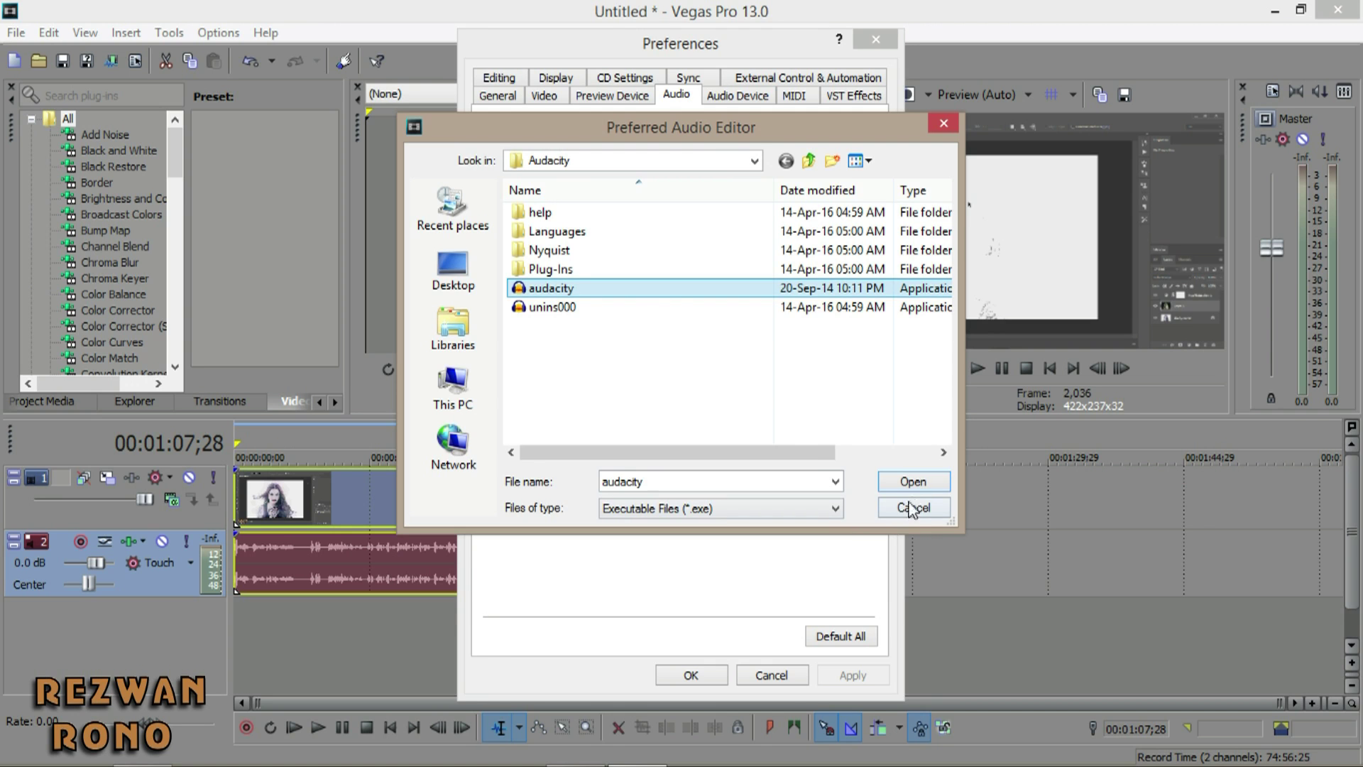
pyautogui.click(921, 483)
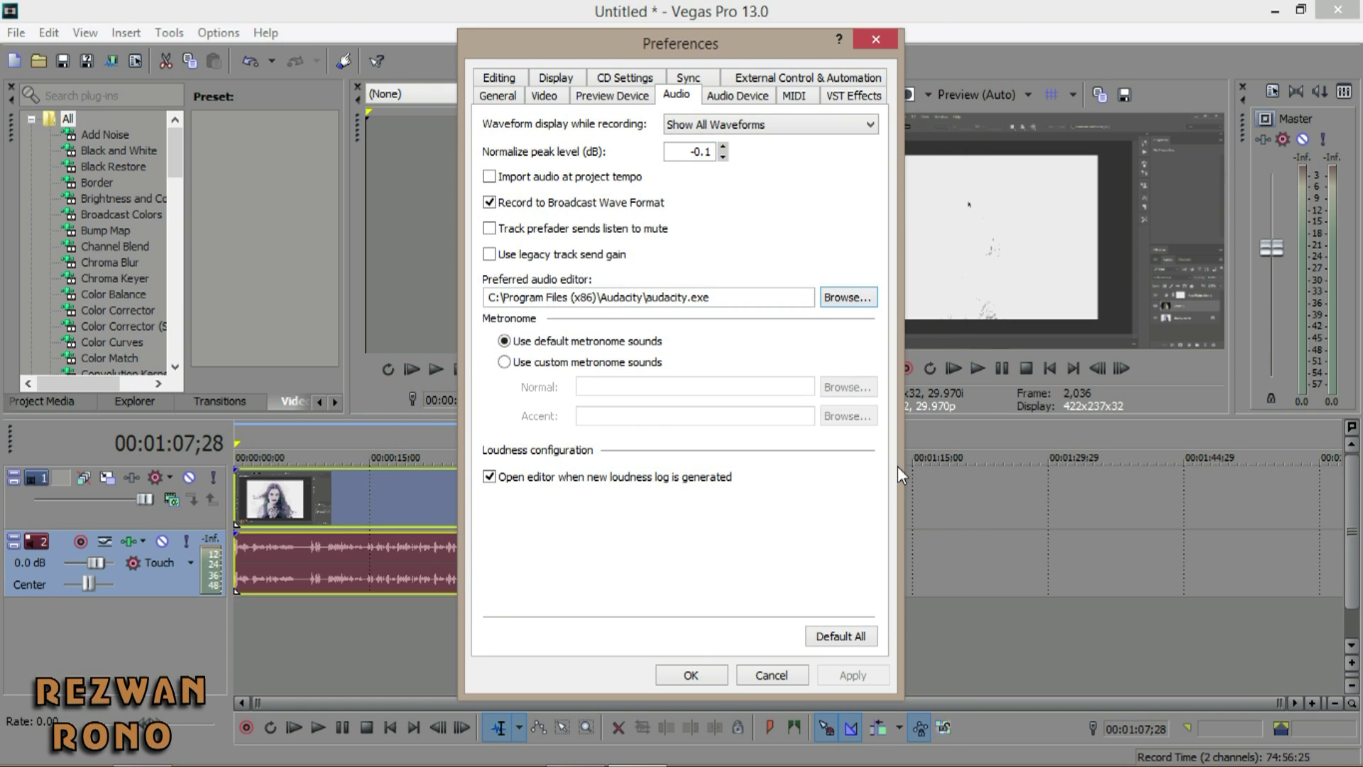
pyautogui.click(692, 676)
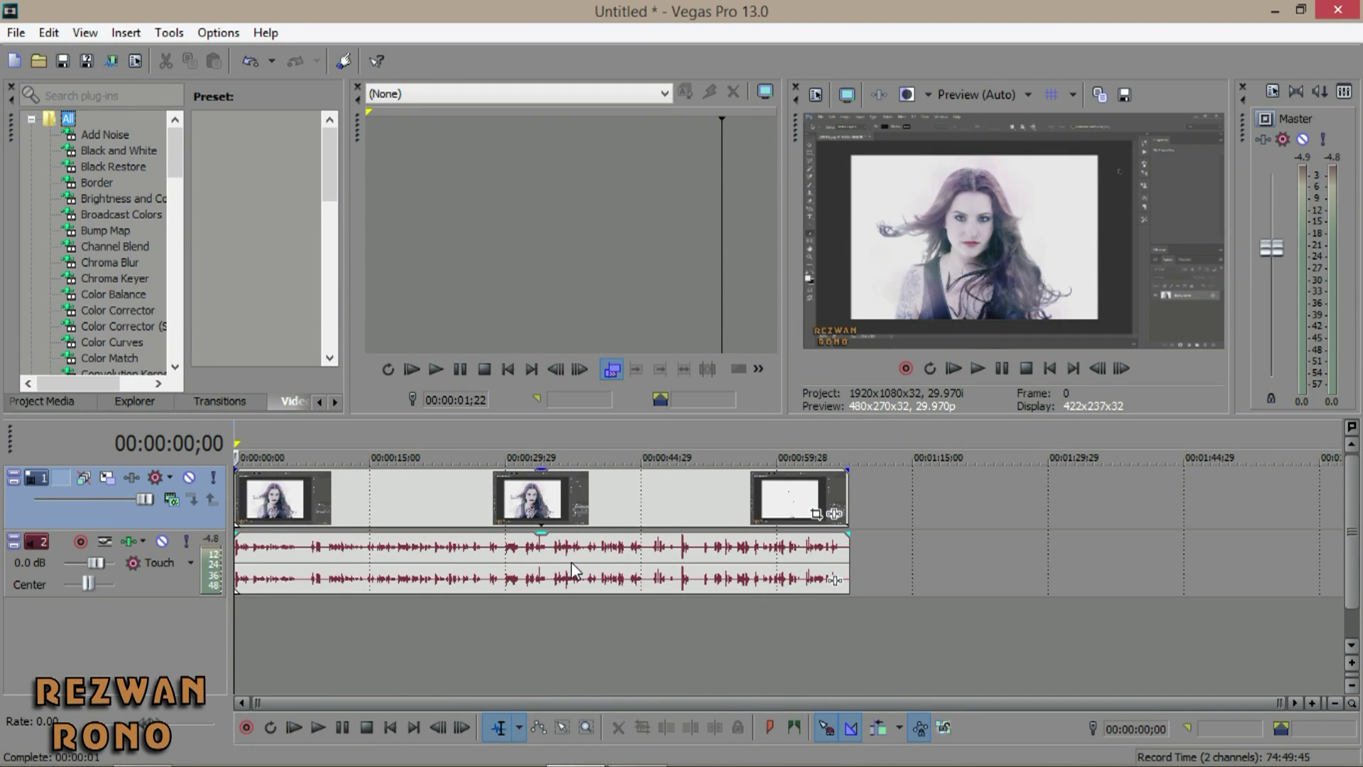
# - Open the Part 1 audio event in the audio editor from its right-click menu
pyautogui.click(570, 561)
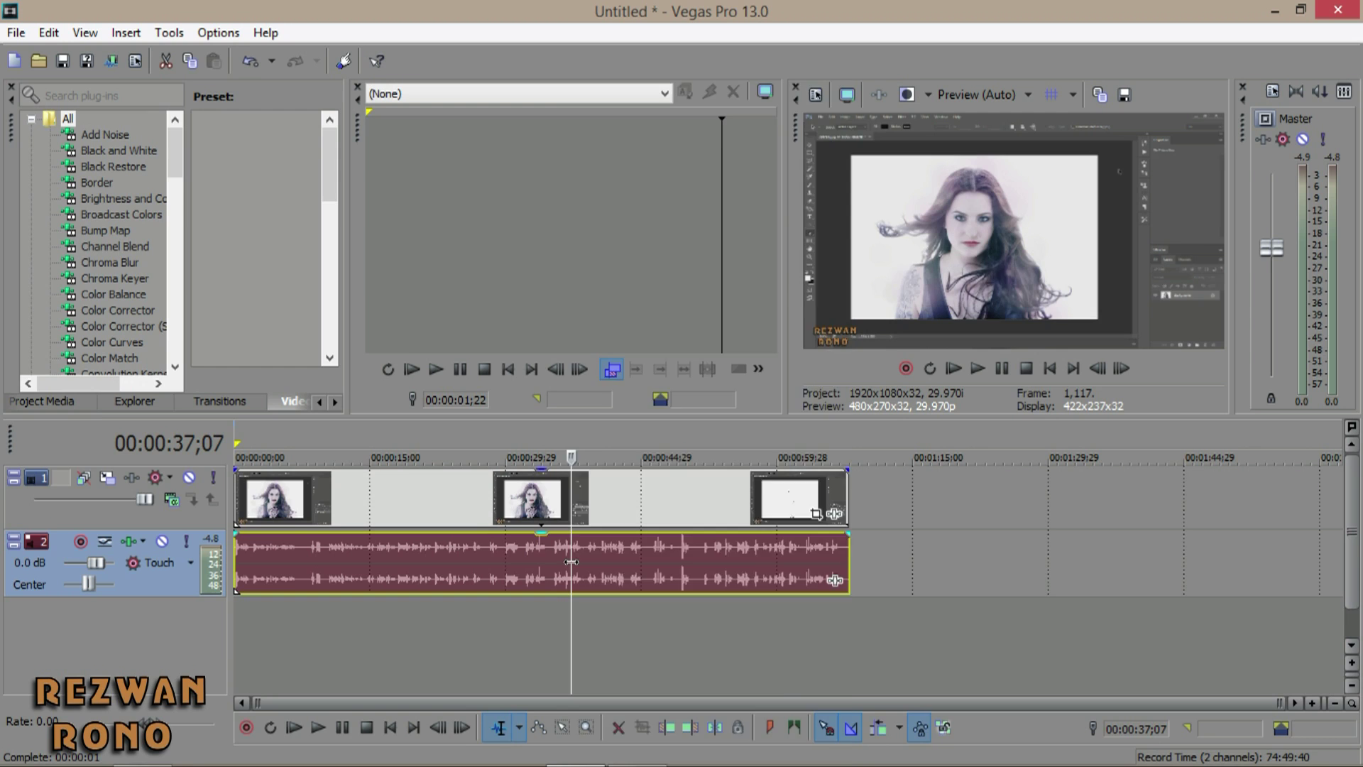
pyautogui.rightClick(571, 562)
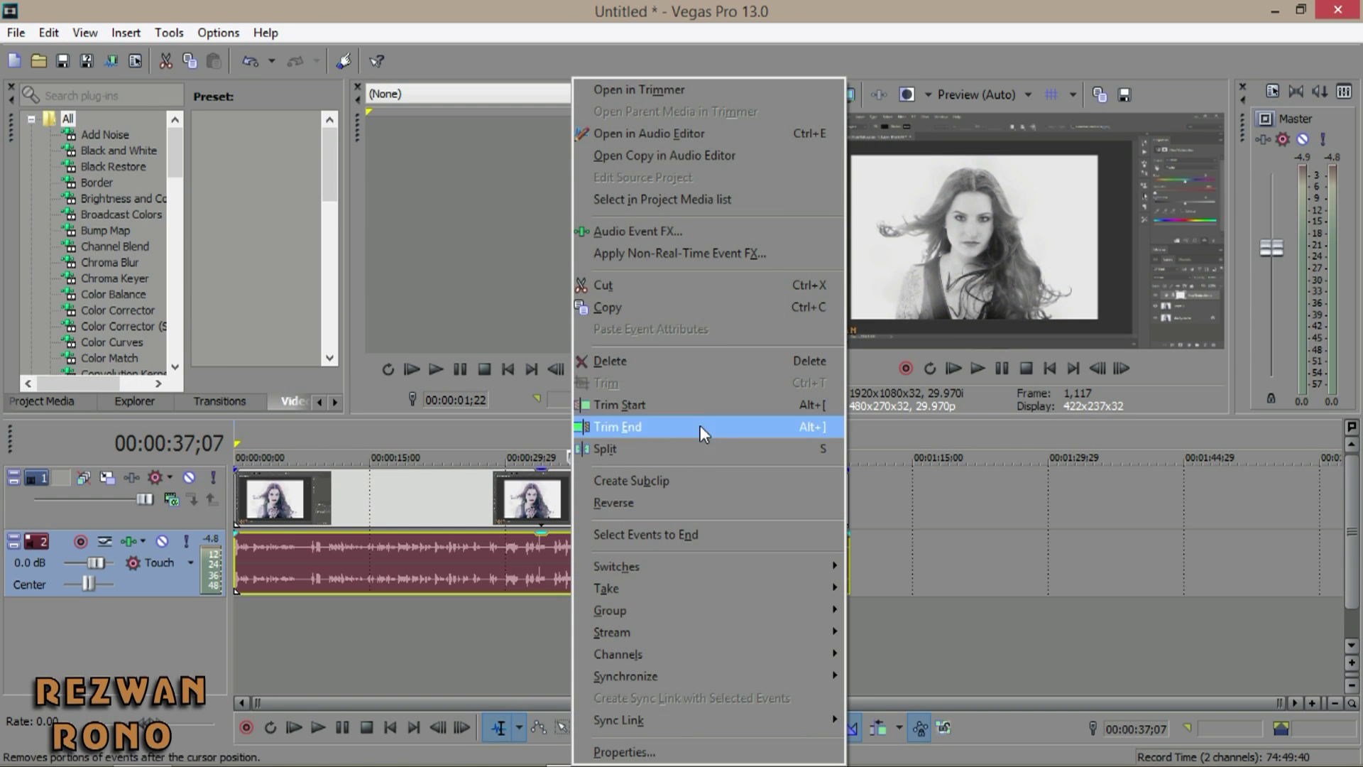
pyautogui.click(696, 132)
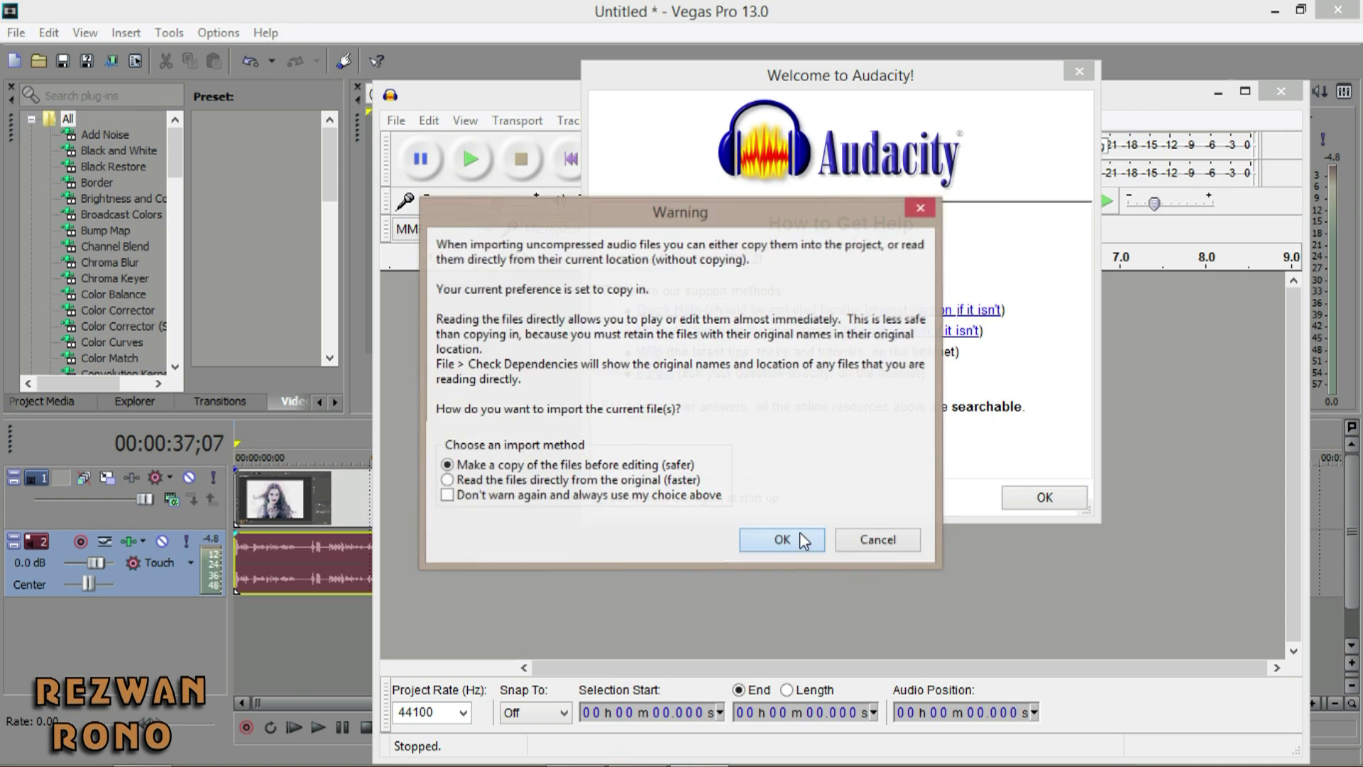
# - Import the audio as a copy, dismiss the welcome message, and reposition the Audacity window
pyautogui.click(782, 539)
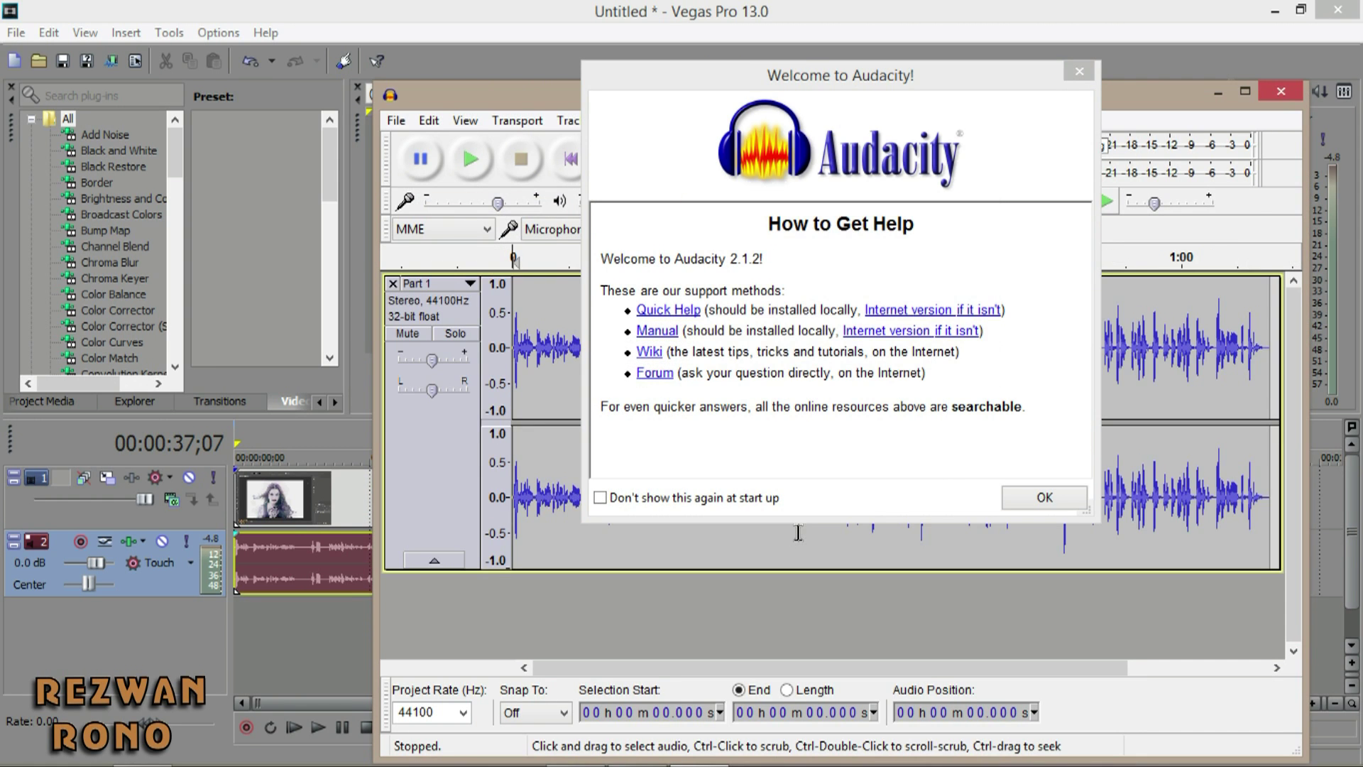
pyautogui.click(1032, 502)
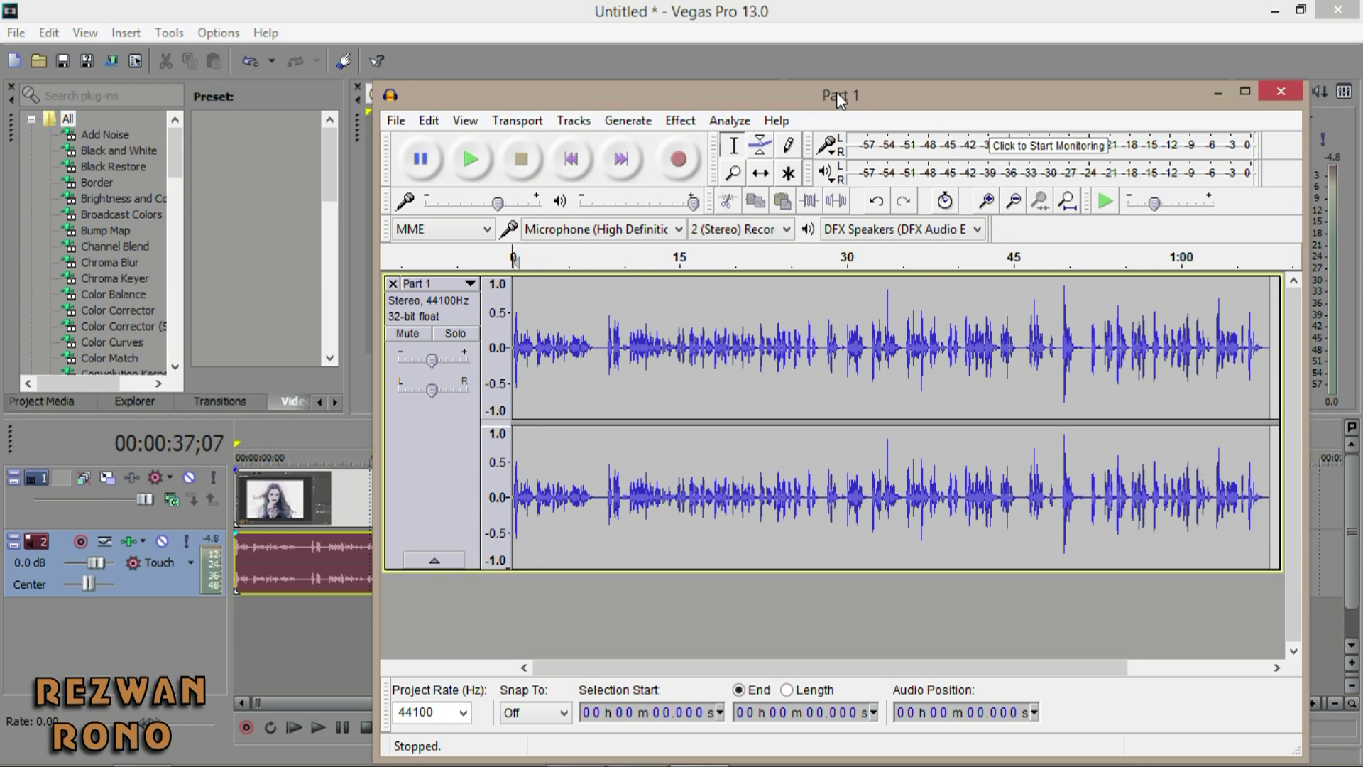
pyautogui.moveTo(839, 98); pyautogui.dragTo(738, 62)
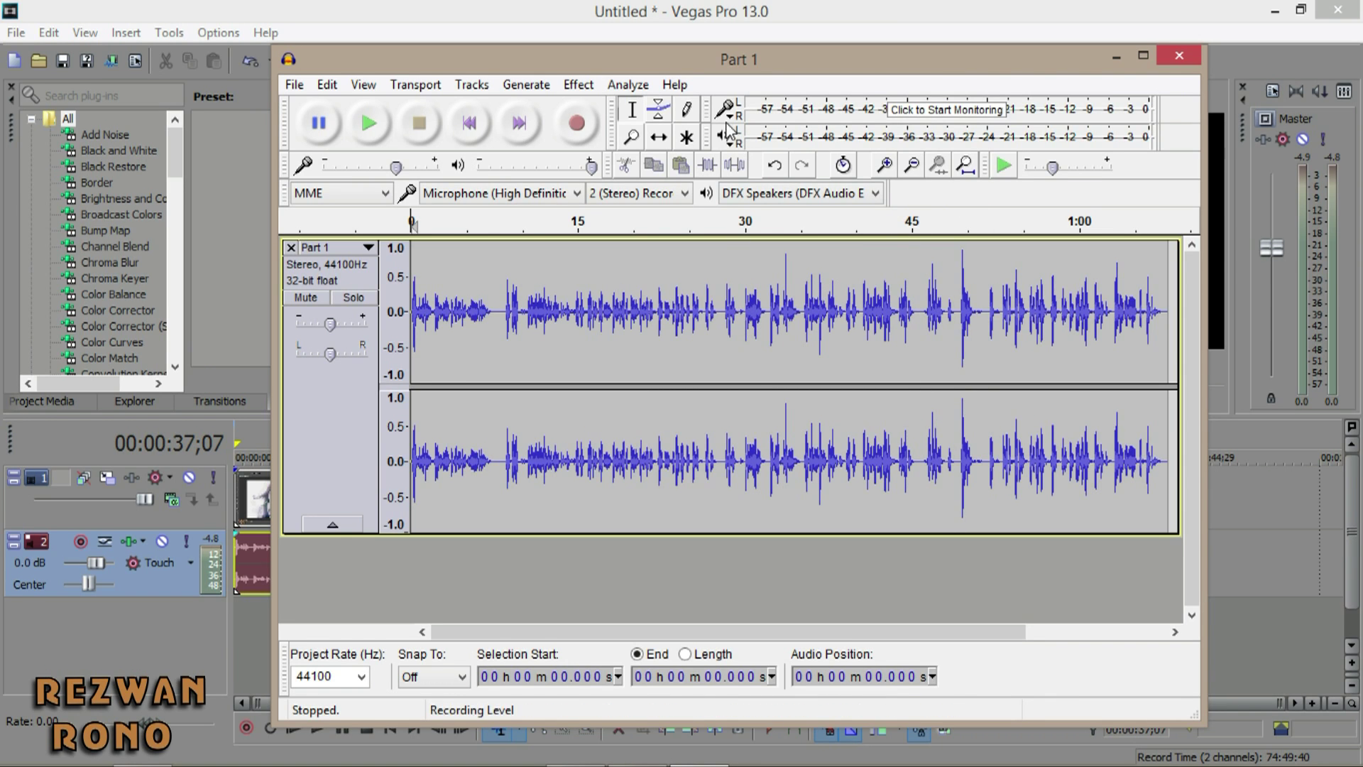
# - Zoom in four times on the Part 1 waveform with the Zoom tool
pyautogui.click(631, 139)
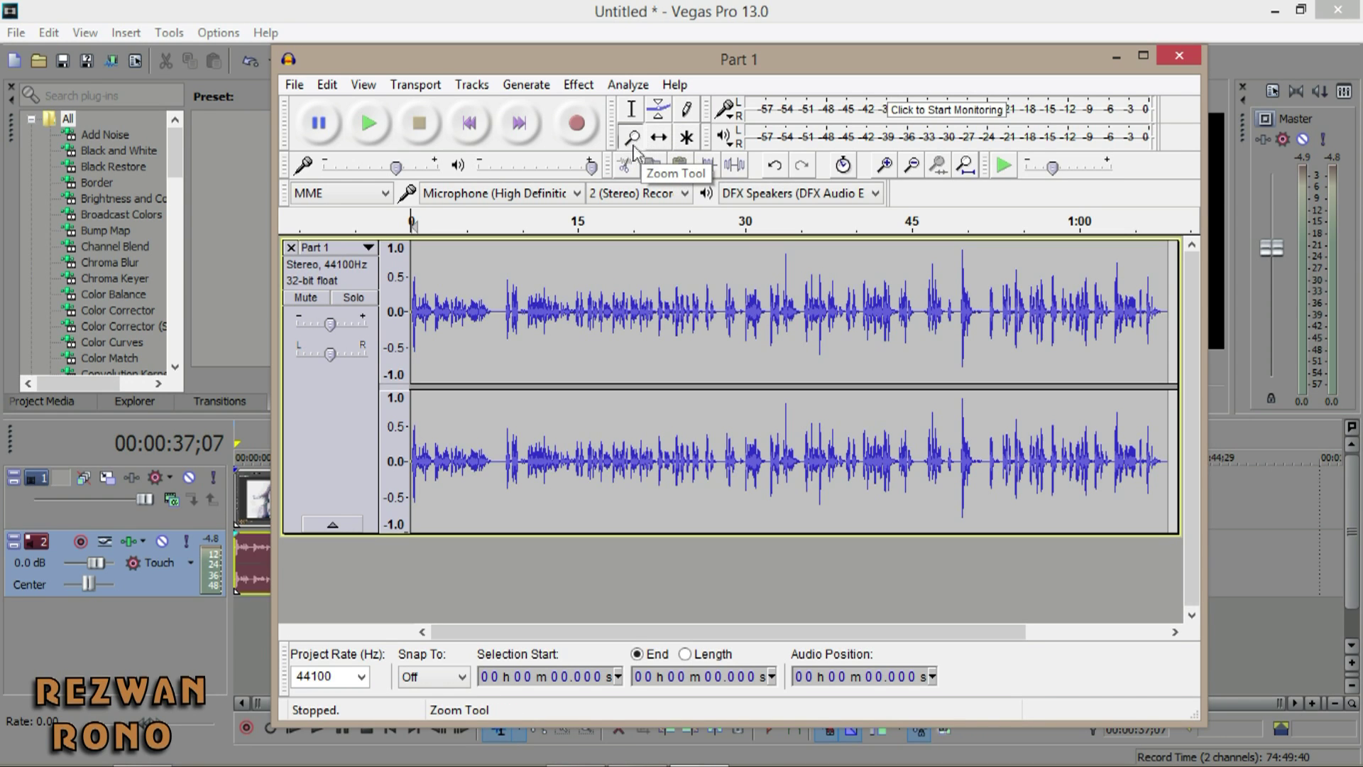
pyautogui.click(752, 345)
pyautogui.click(753, 344)
pyautogui.click(753, 344)
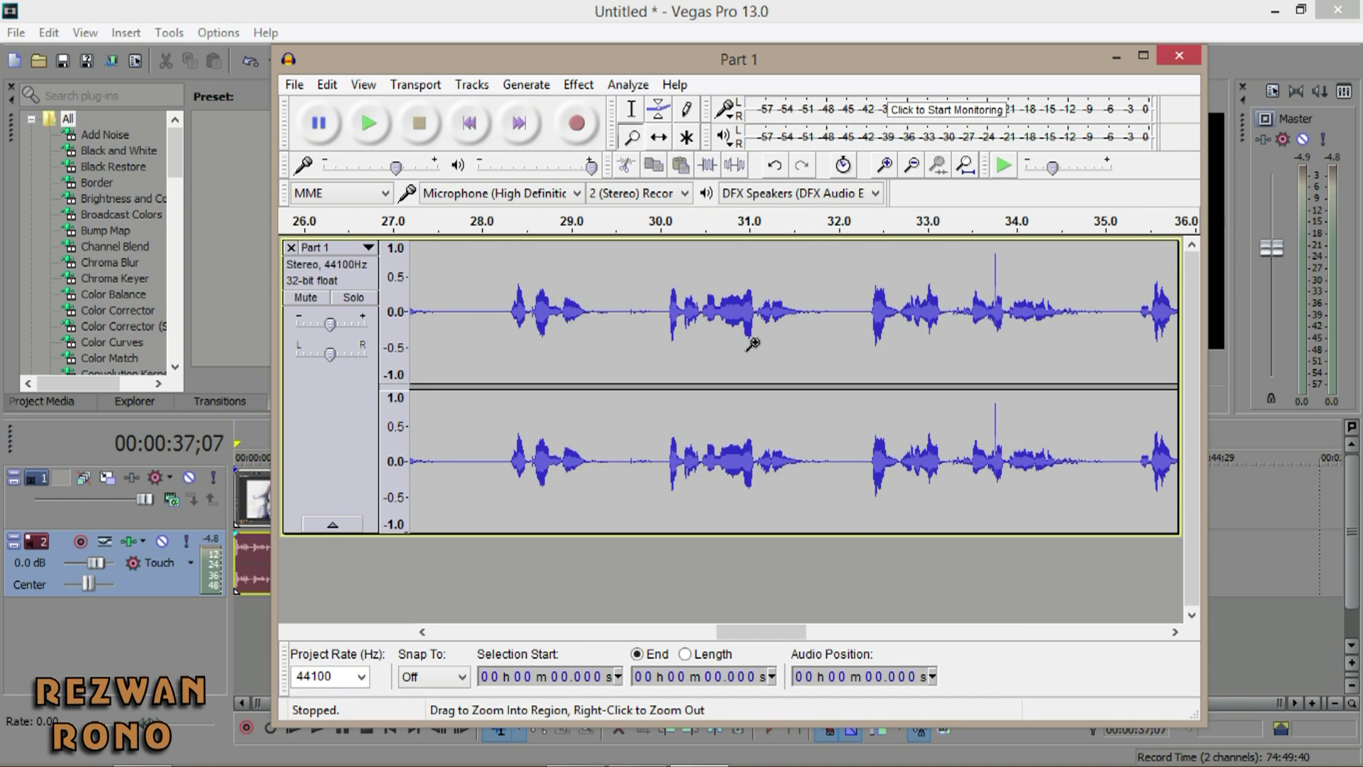
pyautogui.click(752, 344)
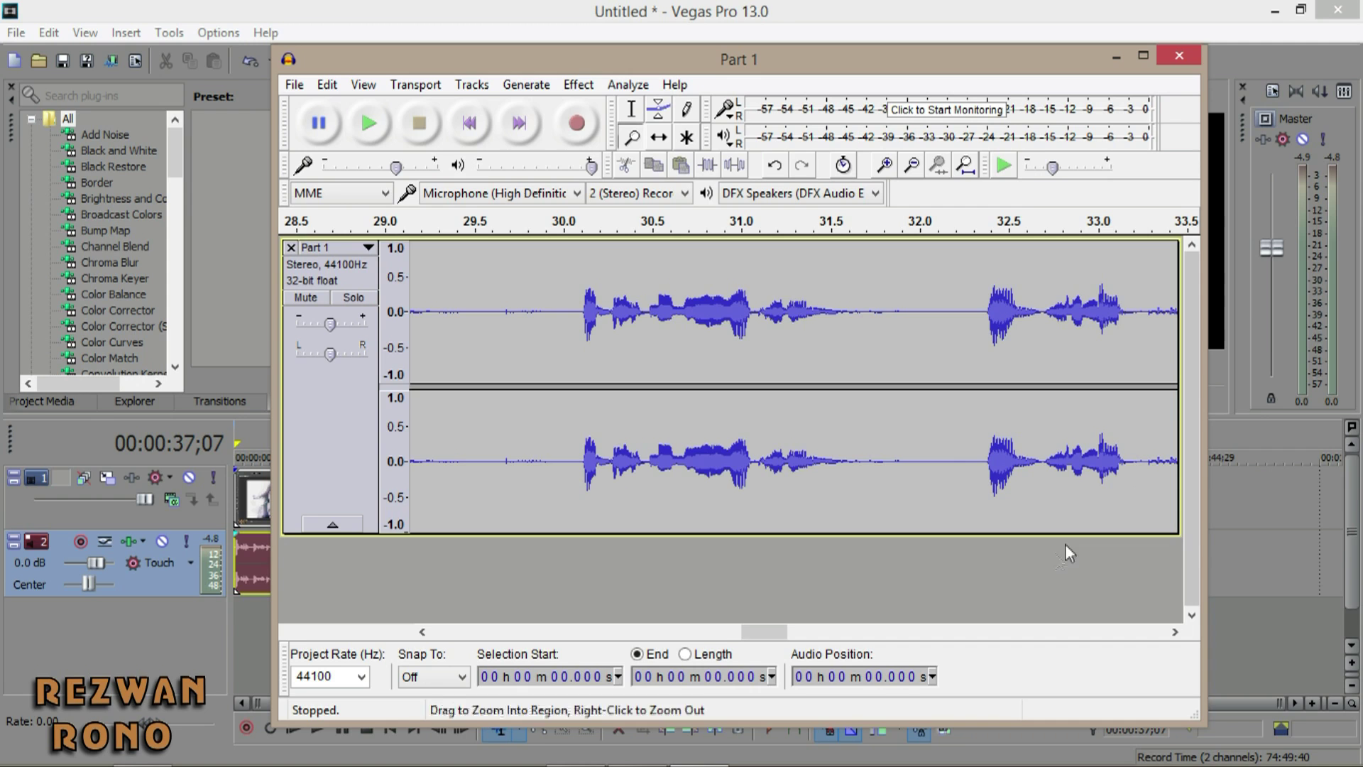
pyautogui.moveTo(777, 632); pyautogui.dragTo(763, 635)
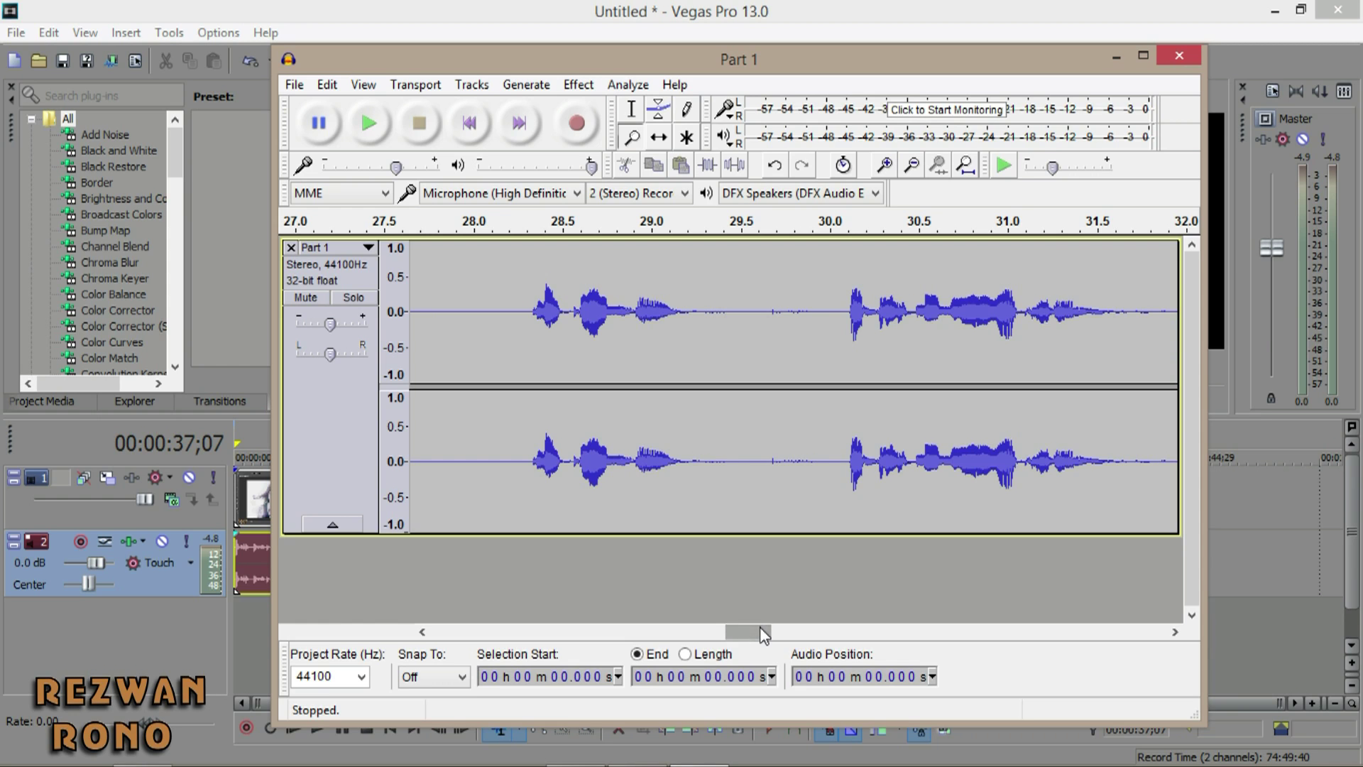
# - Play back to locate the quiet gap, then select roughly 7.2 to 8.3 seconds
pyautogui.click(365, 125)
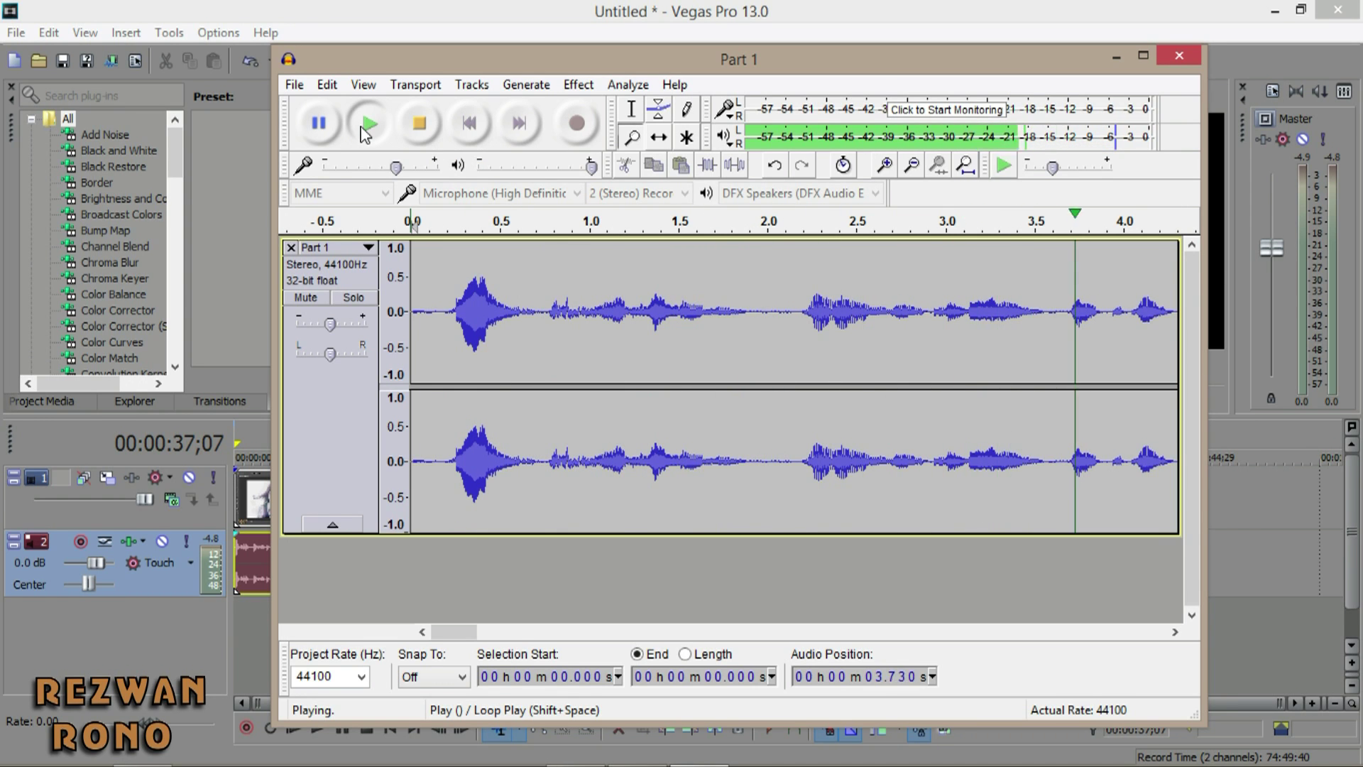
pyautogui.click(320, 124)
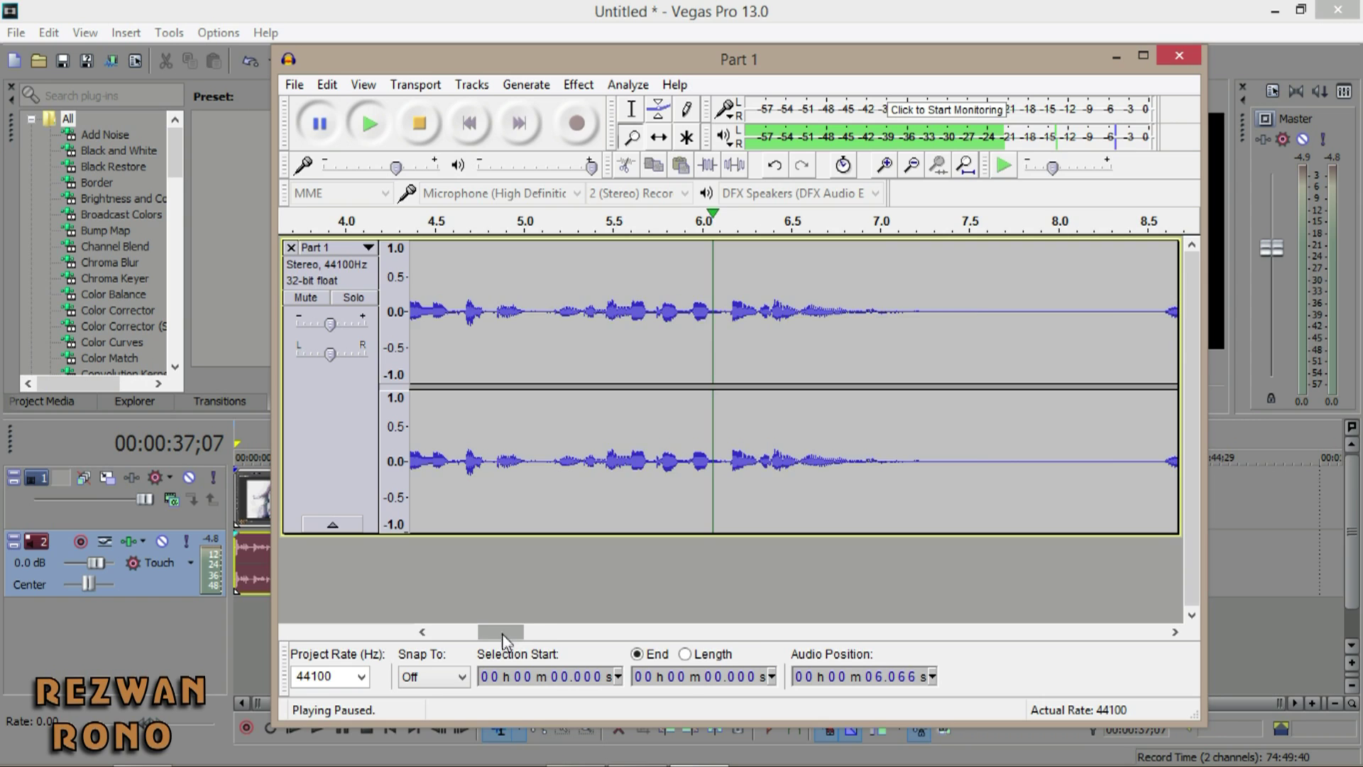
pyautogui.moveTo(500, 631)
pyautogui.mouseDown()
pyautogui.moveTo(531, 632)
pyautogui.moveTo(518, 632)
pyautogui.mouseUp()
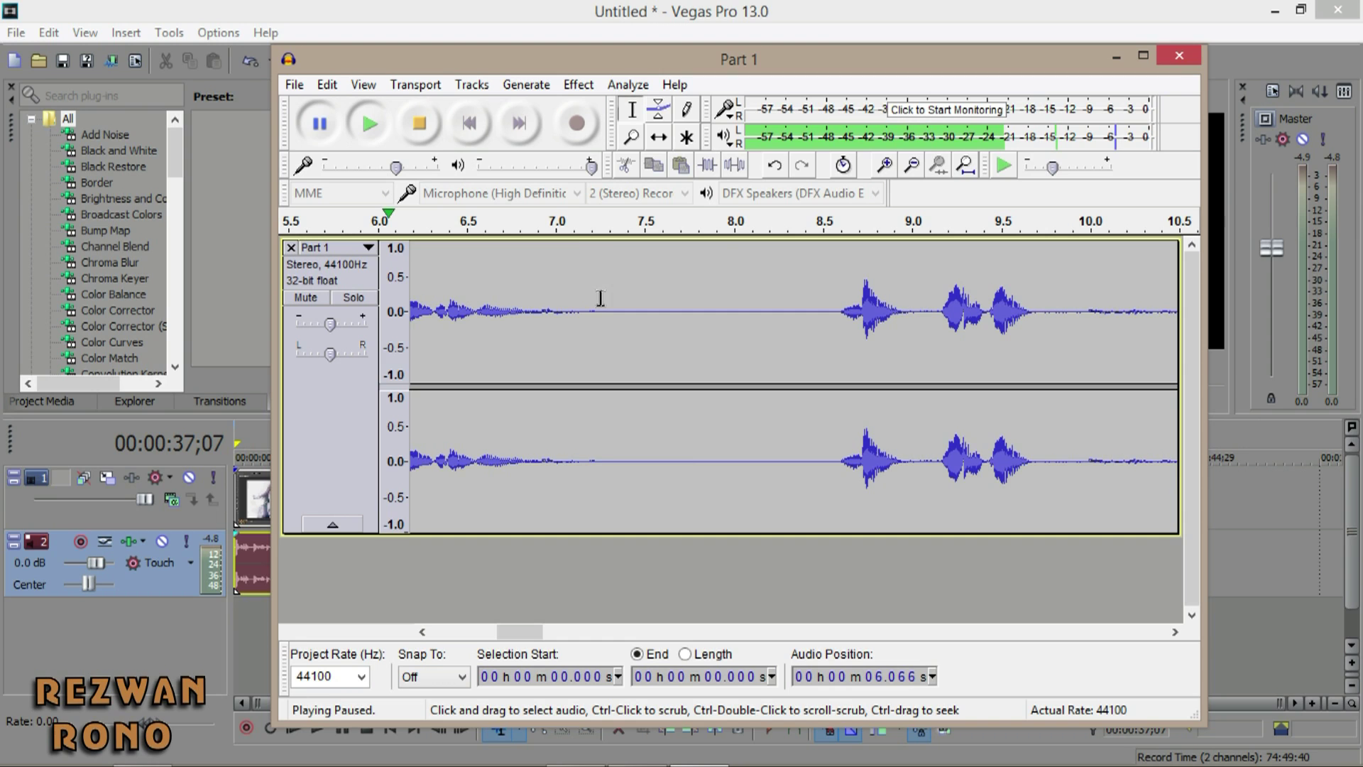
pyautogui.moveTo(595, 299); pyautogui.dragTo(807, 297)
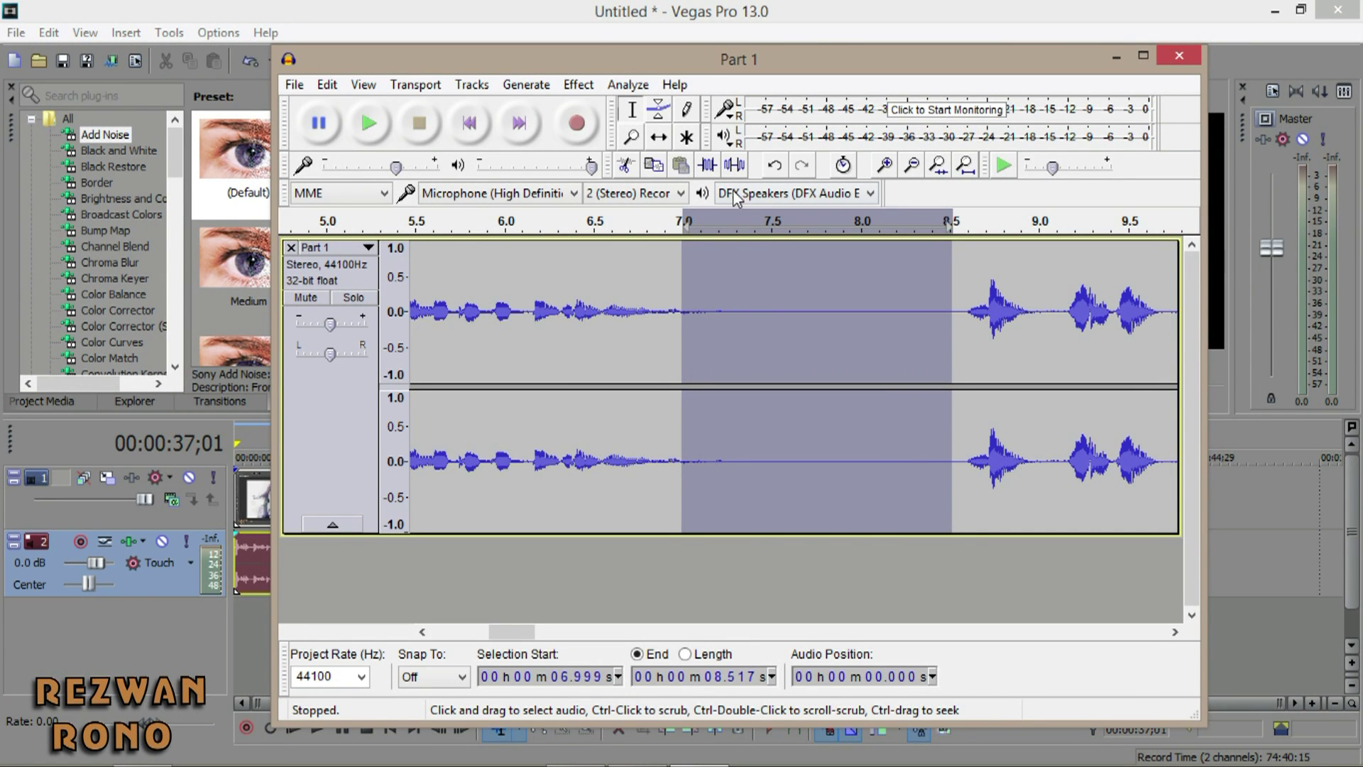
# - Get a noise profile from the selected gap using Effect > Noise Reduction
pyautogui.click(590, 91)
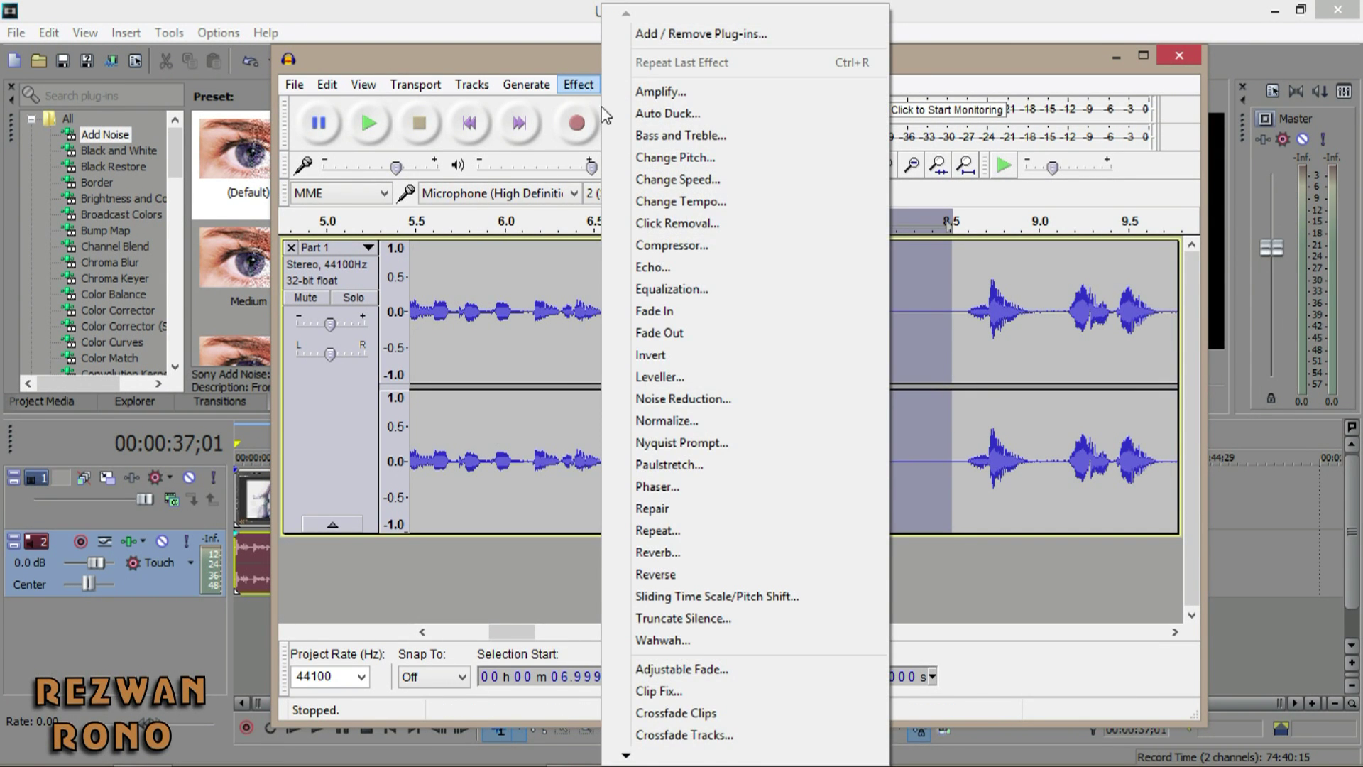
pyautogui.click(731, 399)
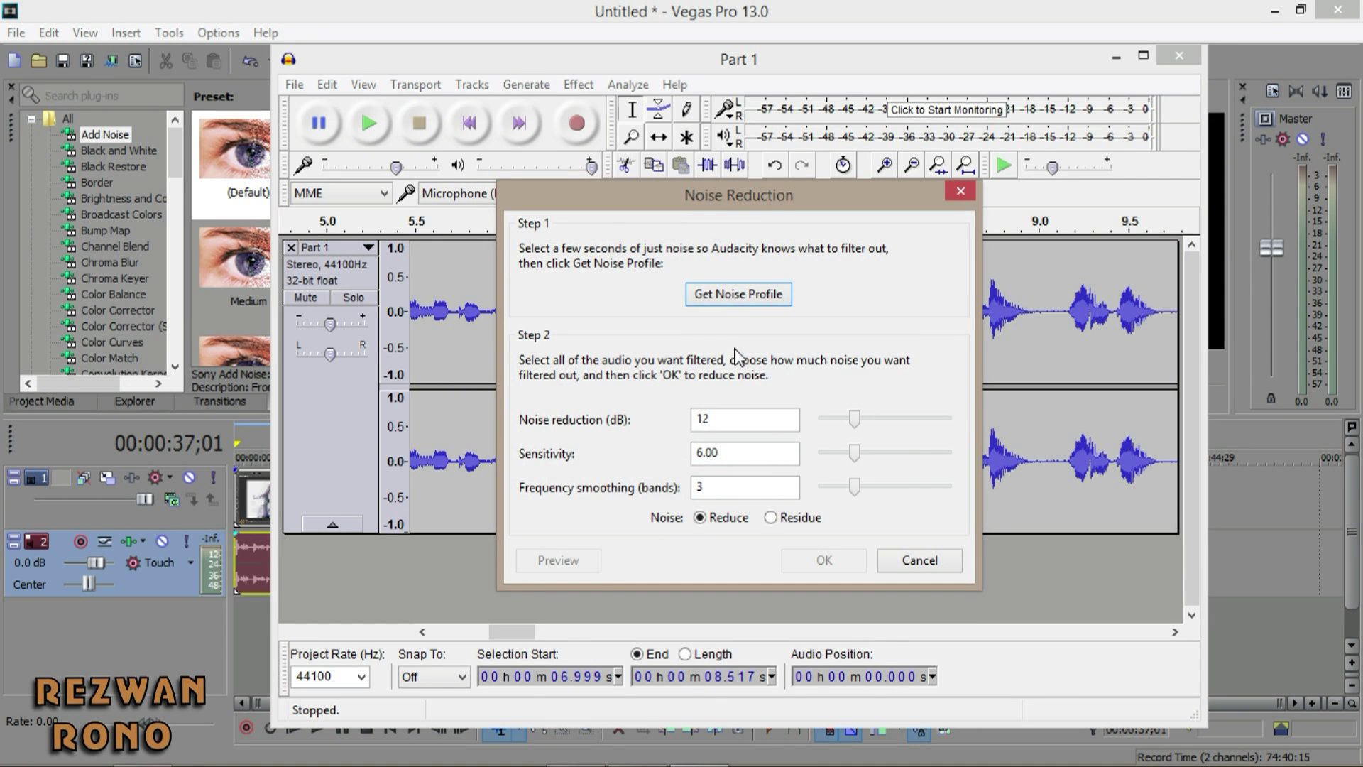
pyautogui.click(745, 297)
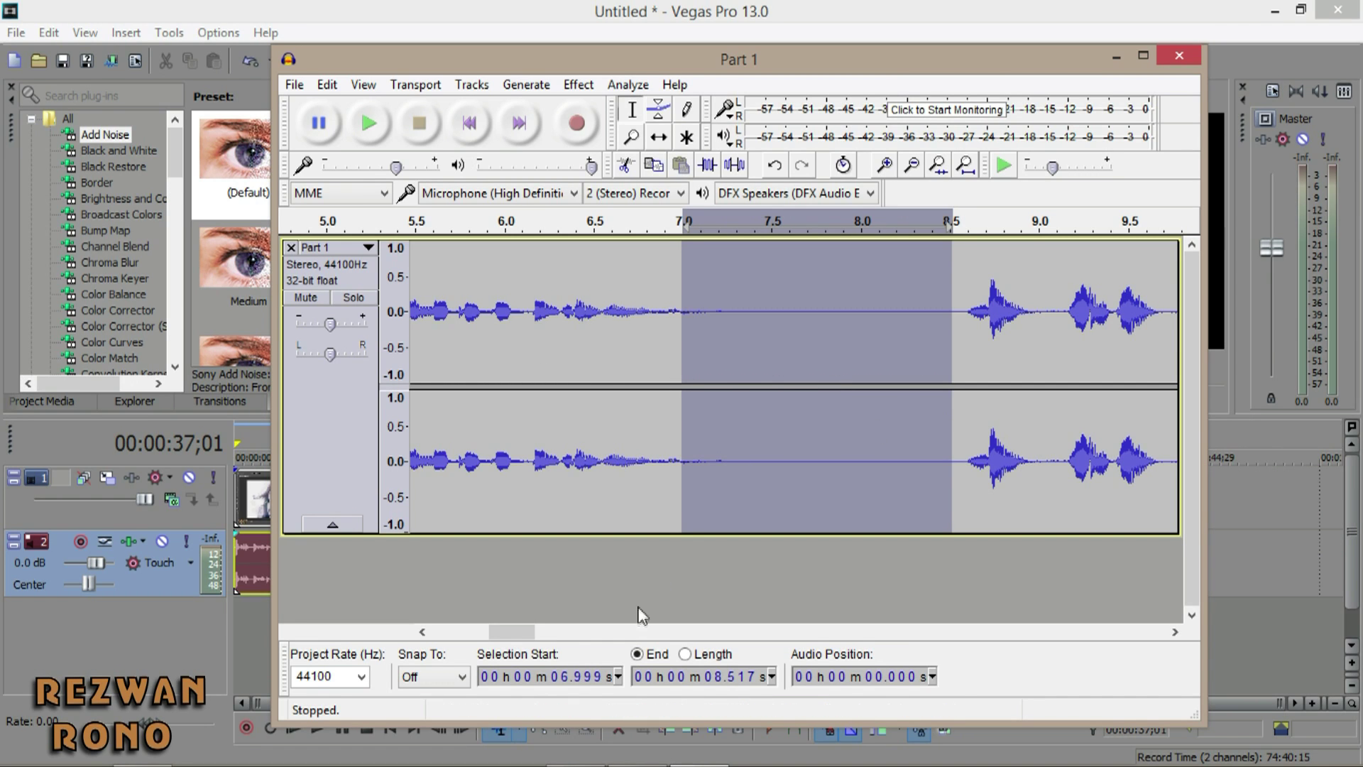
# - Select the whole track and apply Noise Reduction at 12 dB, sensitivity 6.00, smoothing 3
pyautogui.hotkey('ctrl', 'a')
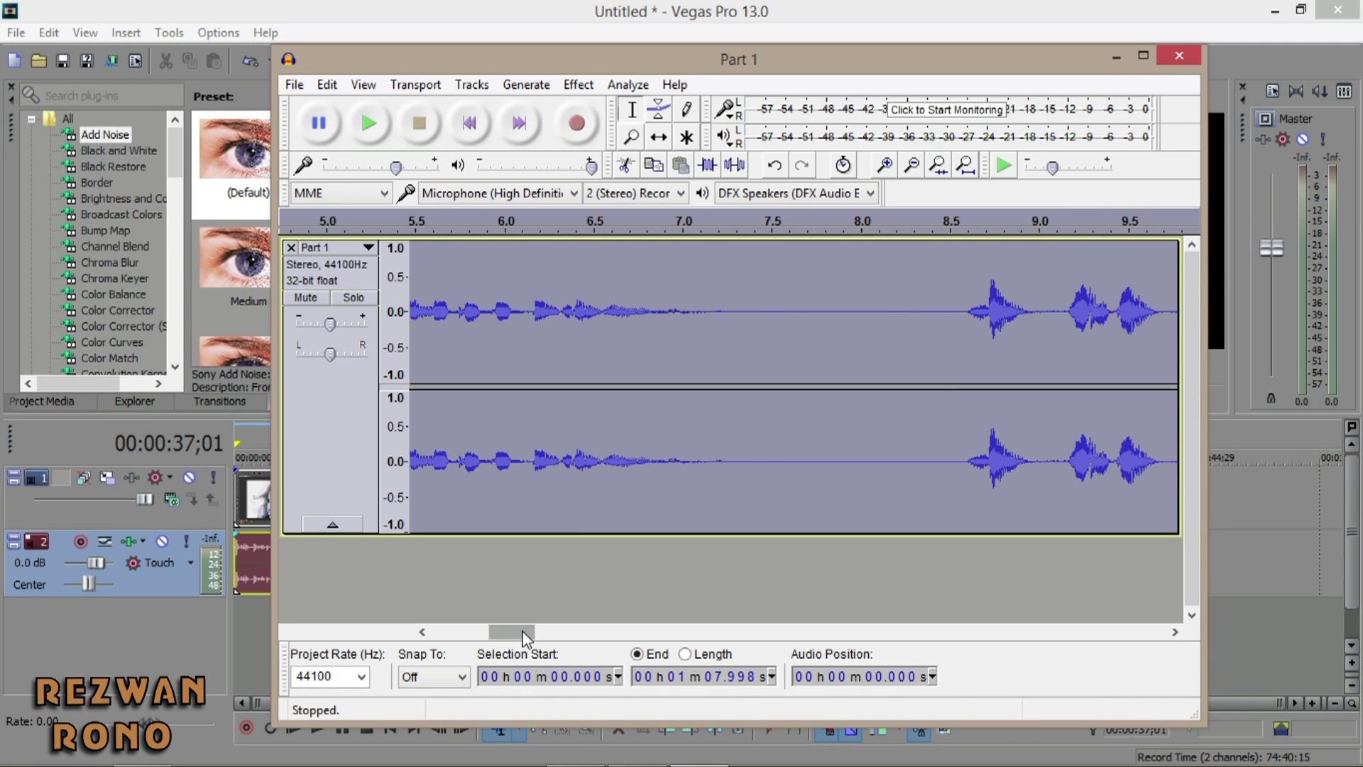
pyautogui.moveTo(523, 635); pyautogui.dragTo(504, 636)
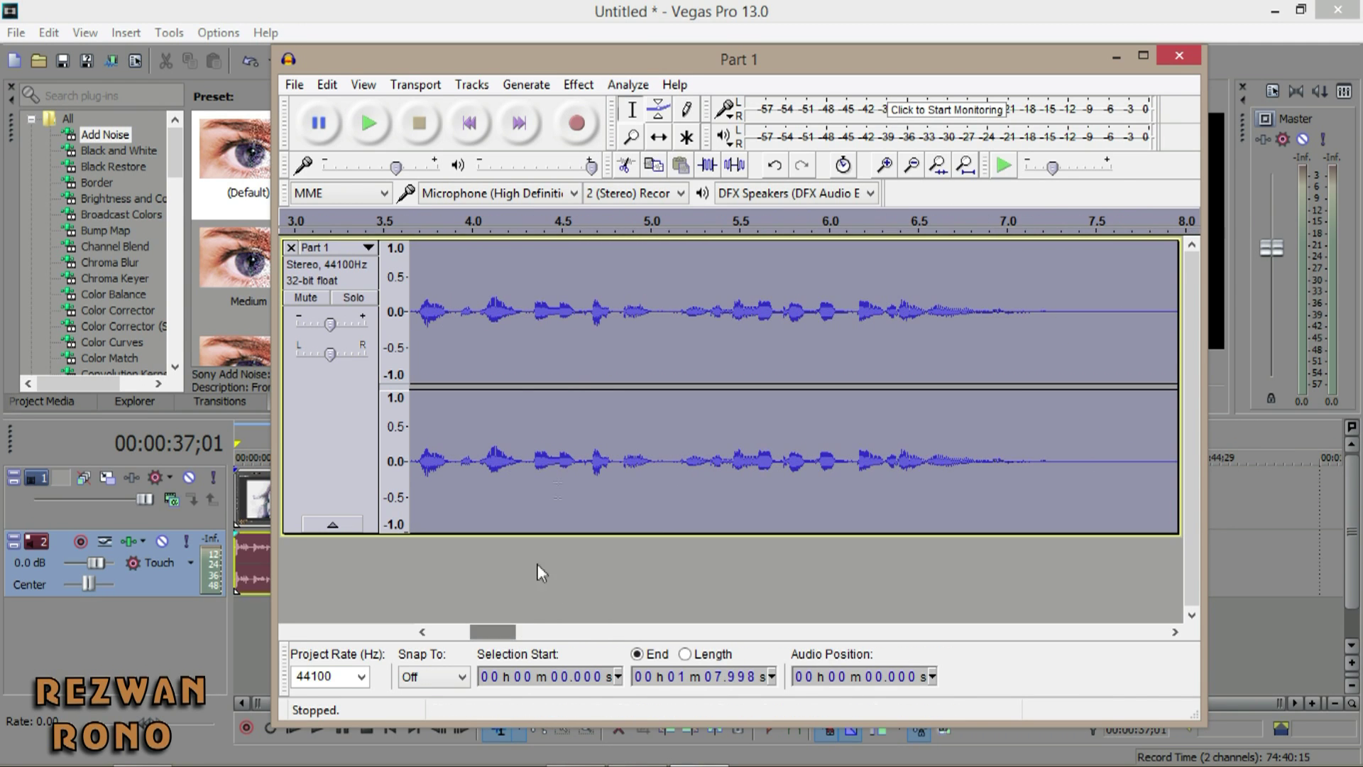
pyautogui.click(578, 85)
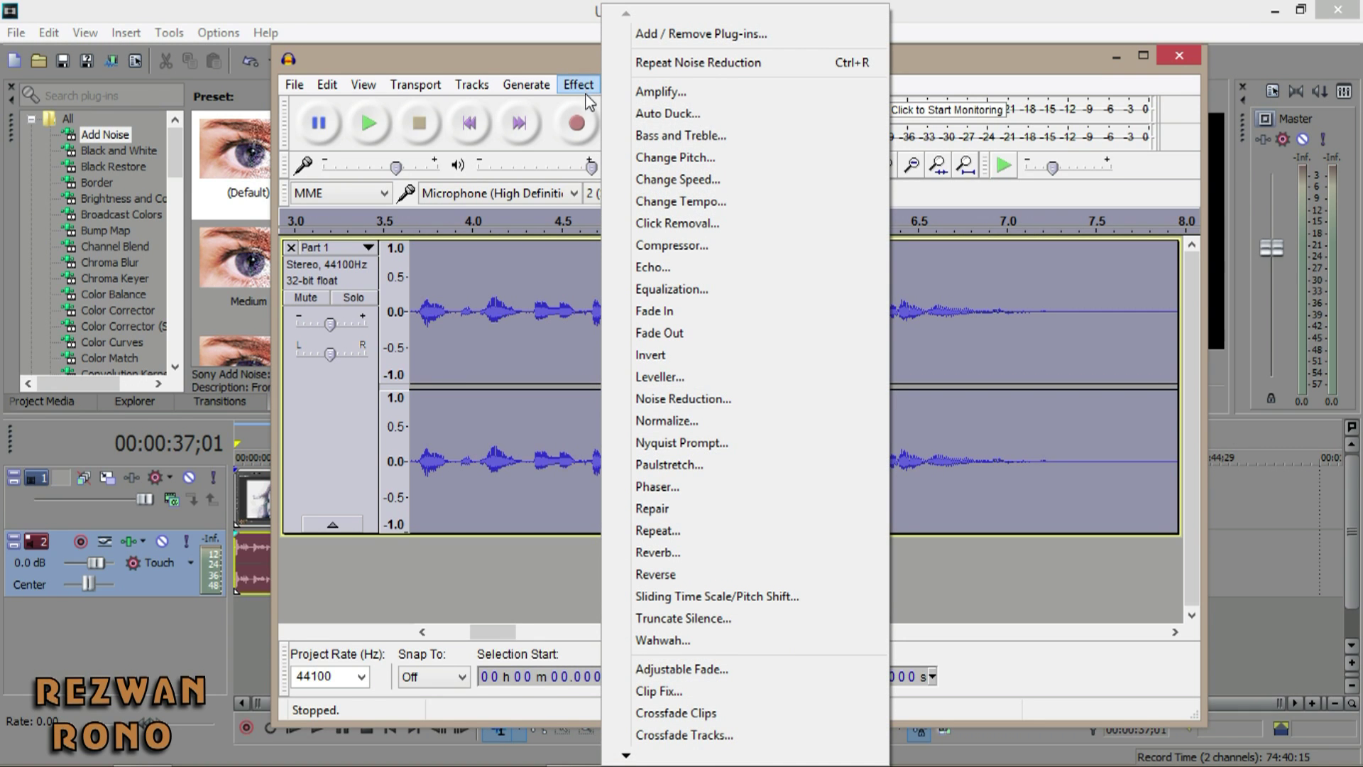
pyautogui.click(742, 408)
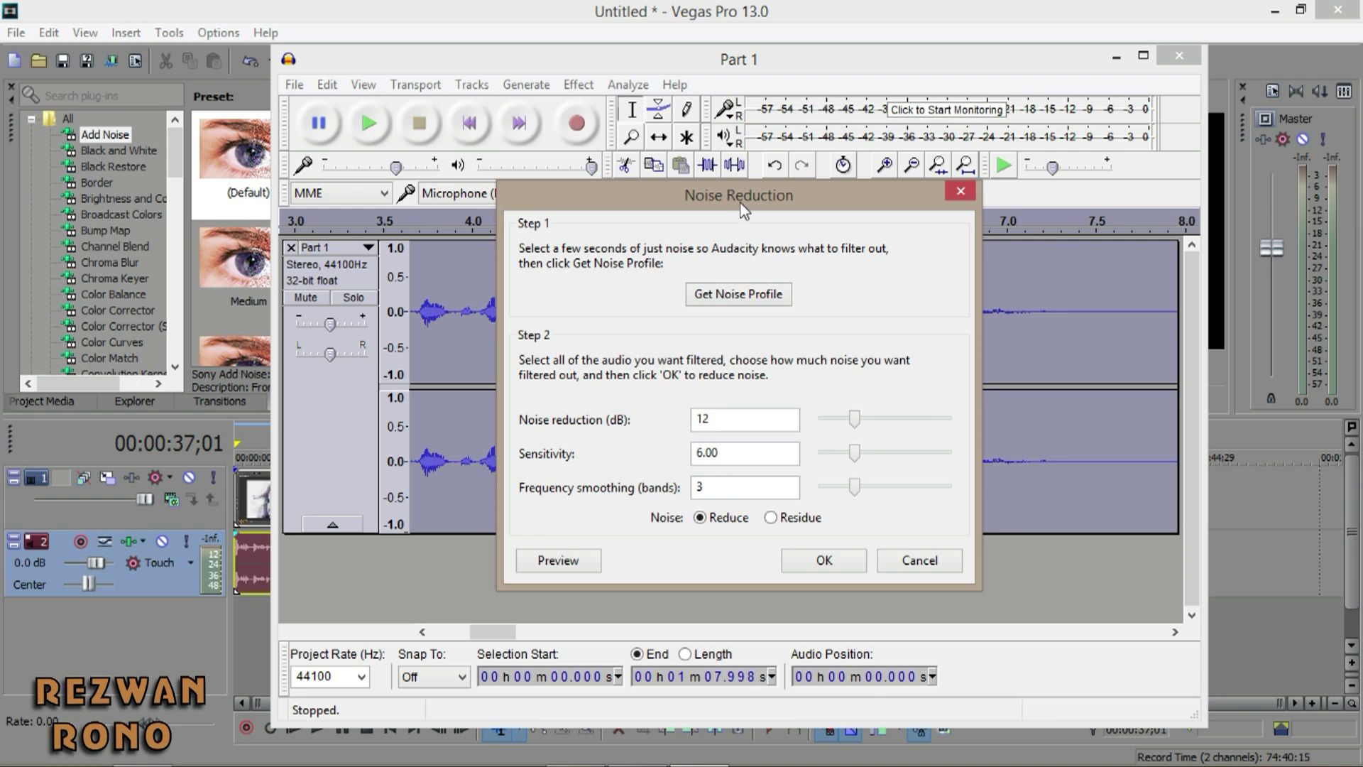
pyautogui.moveTo(742, 210); pyautogui.dragTo(763, 159)
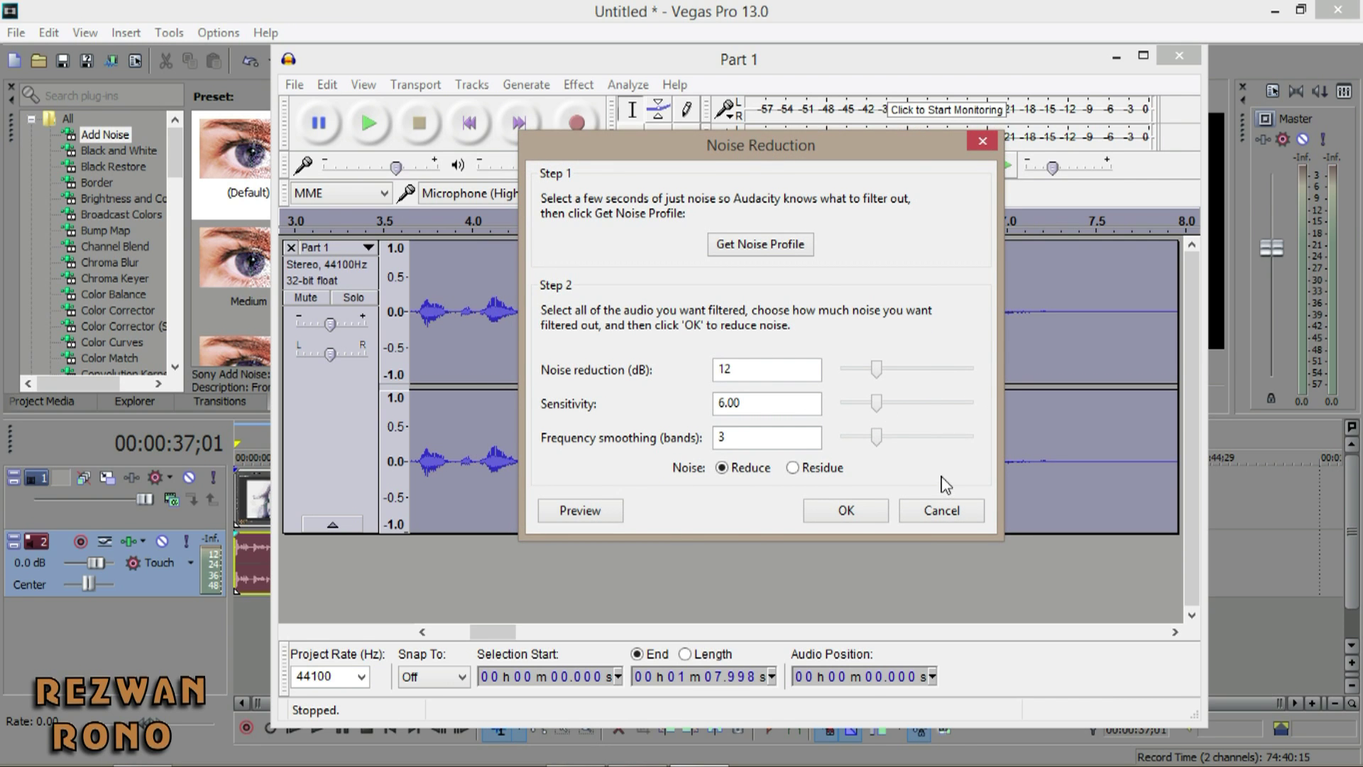
pyautogui.click(842, 512)
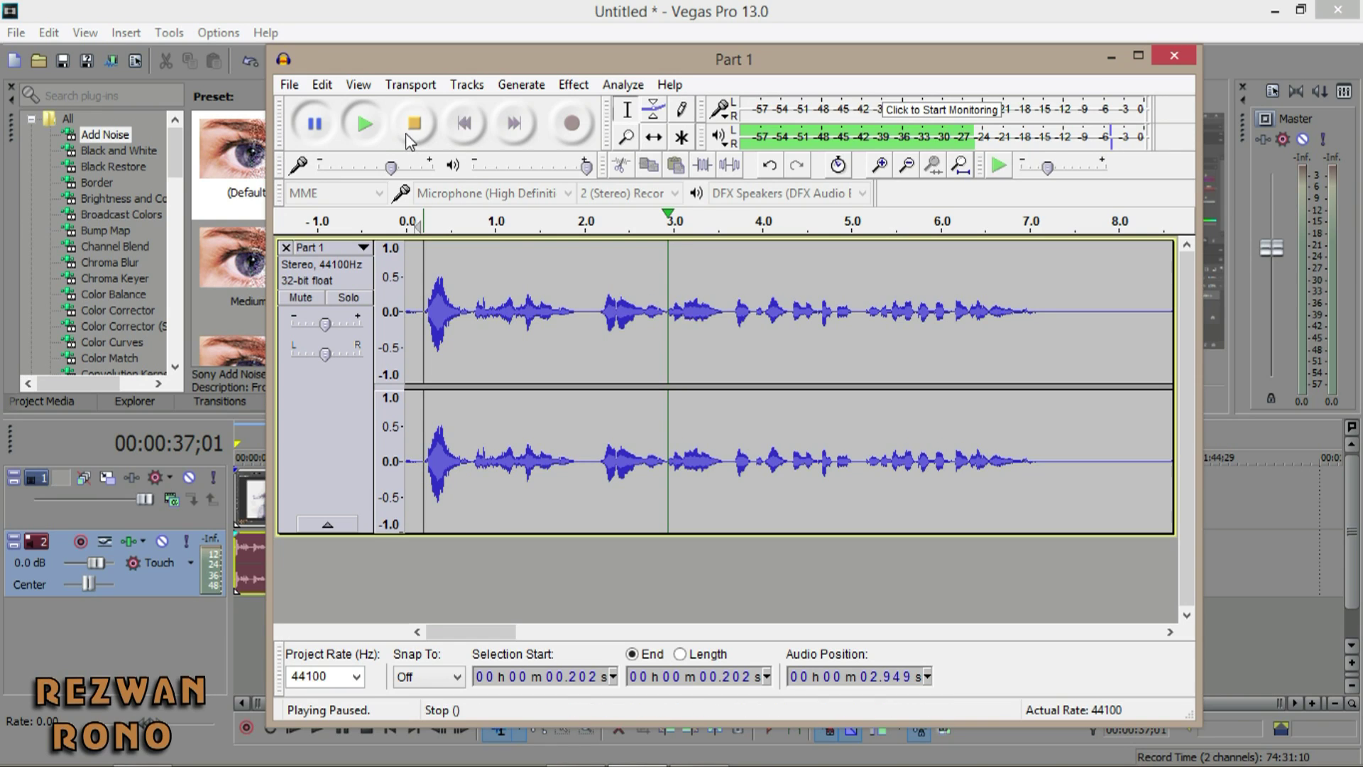
pyautogui.click(365, 124)
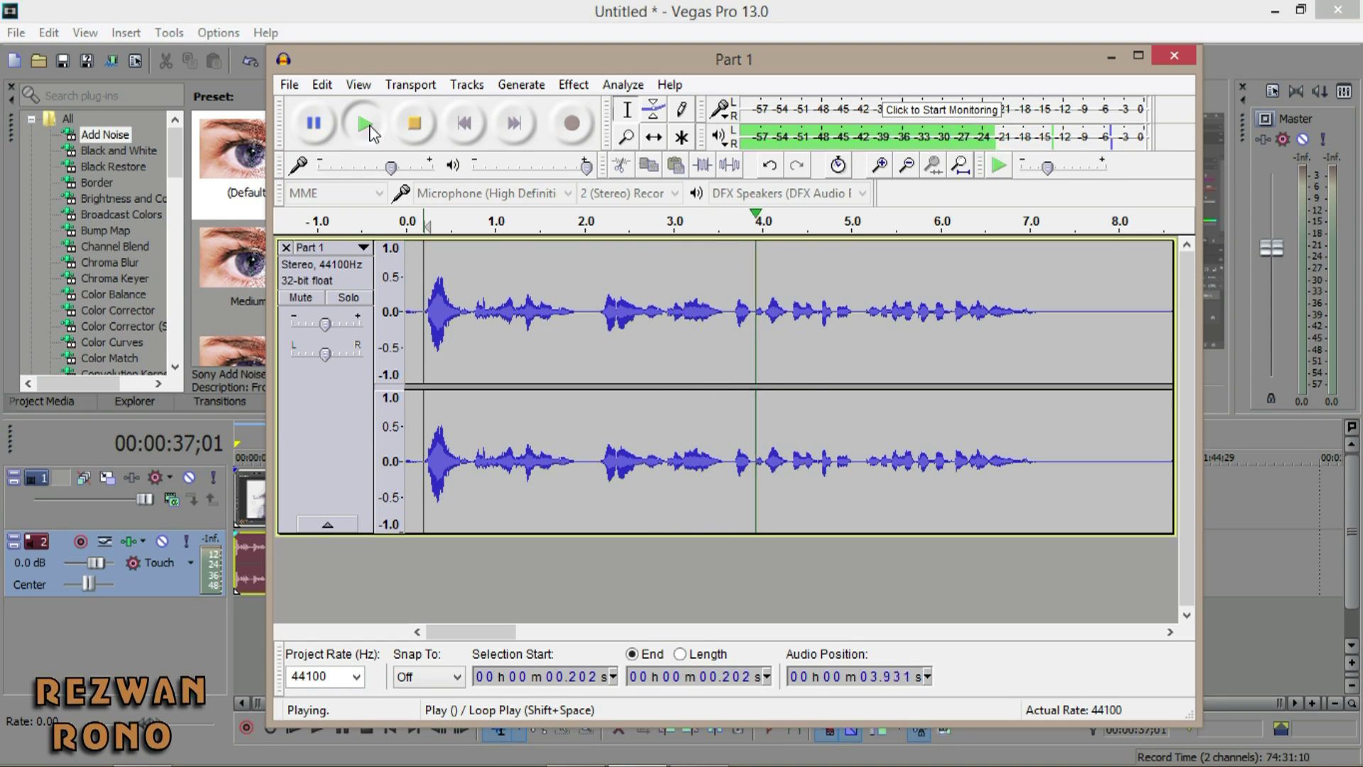
pyautogui.click(314, 124)
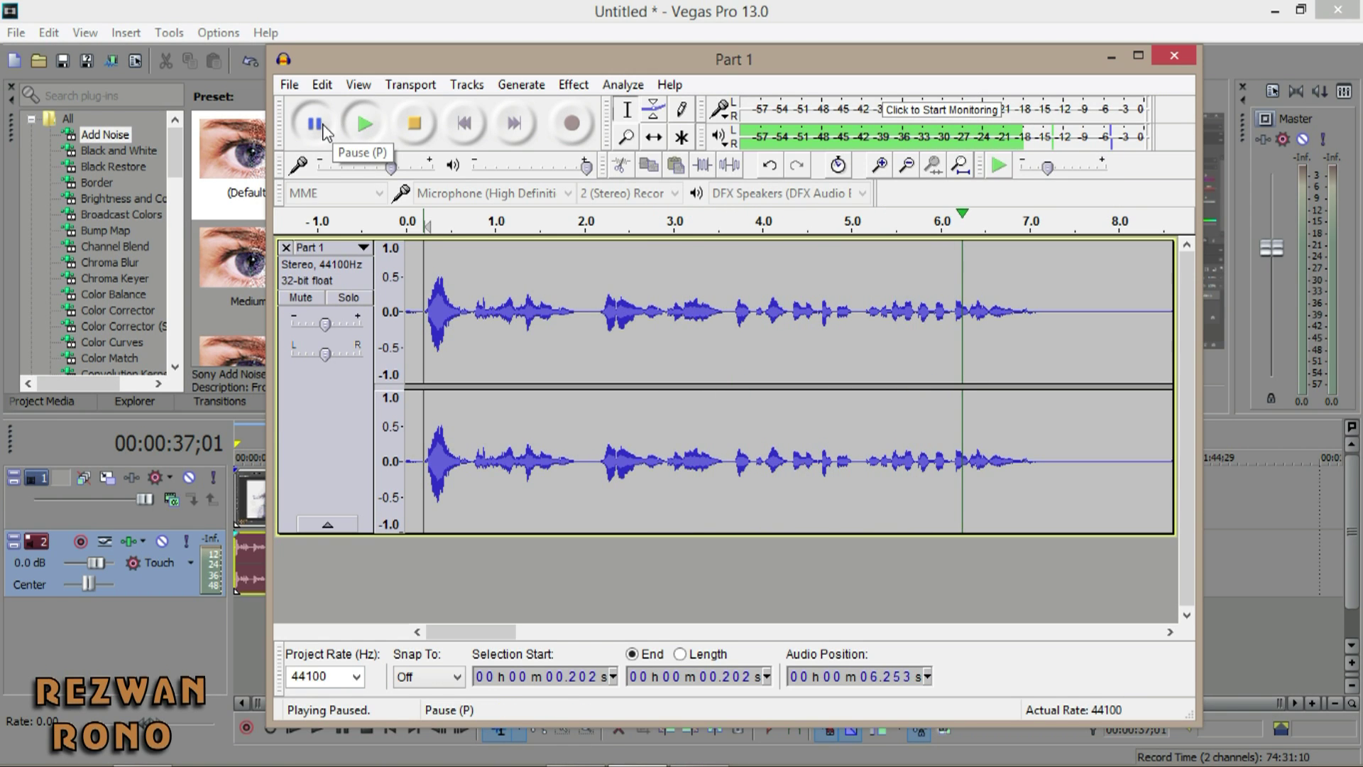